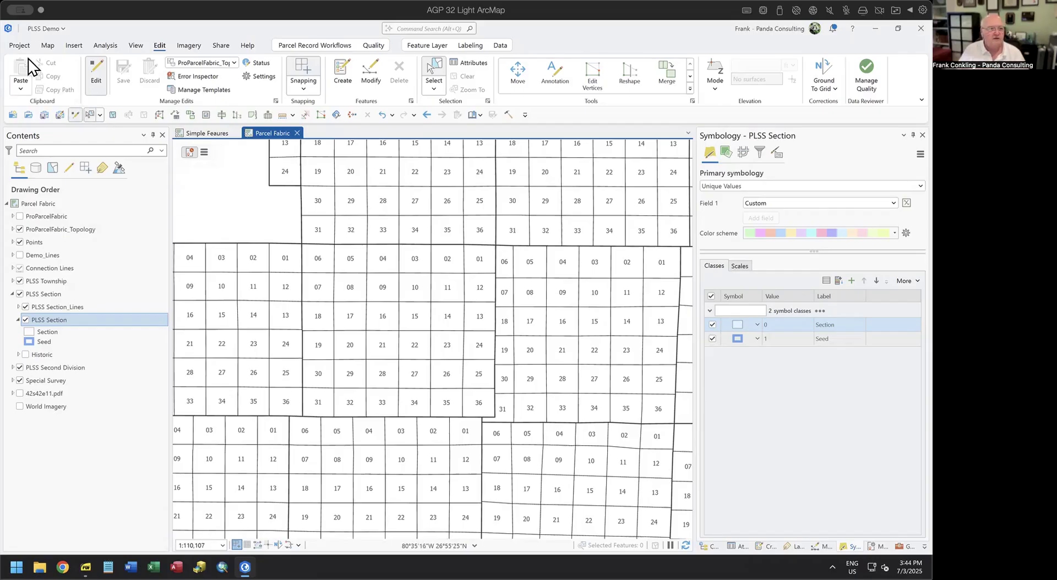
Check the ArcGIS Pro version on the Project About page, then return to the map.
click(20, 45)
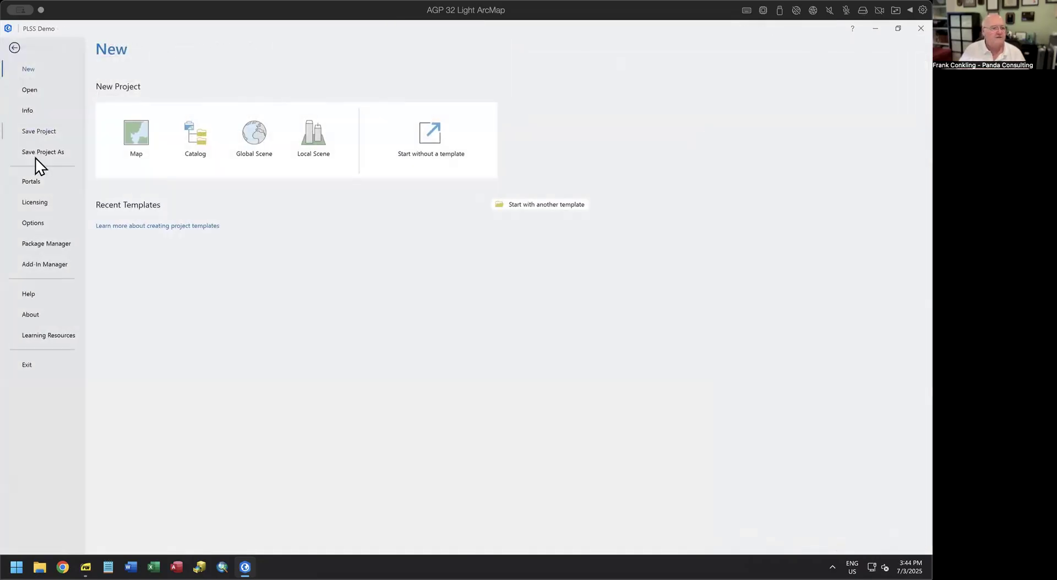
click(34, 316)
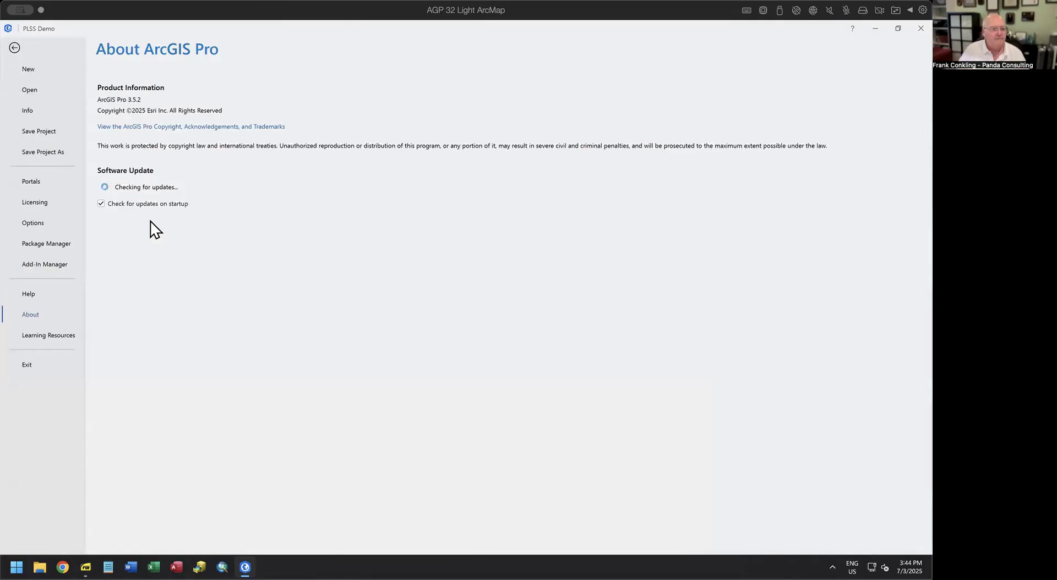
click(15, 48)
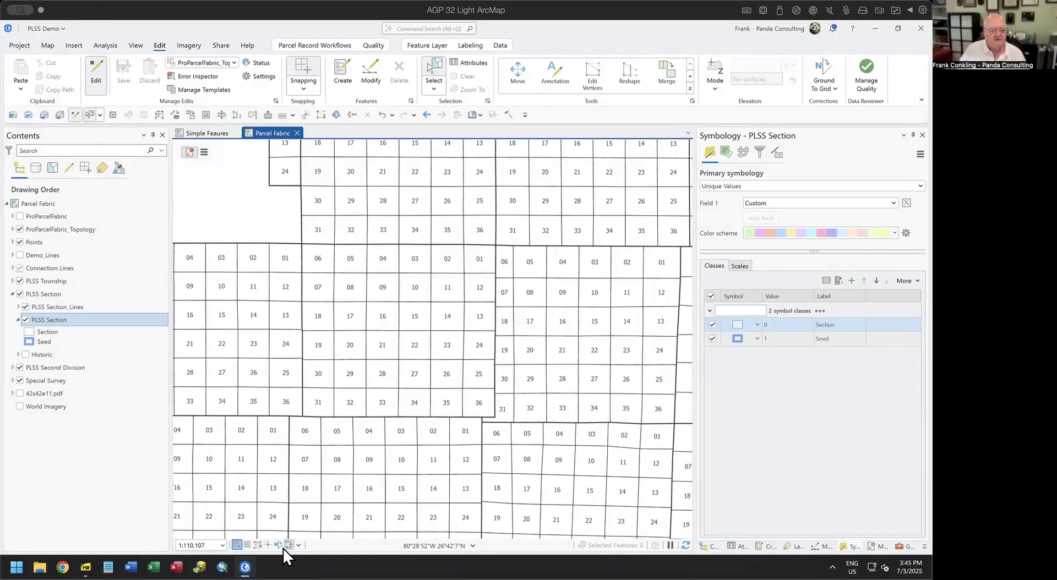
Review the full Vertices and Nodes display settings, then close them without changes.
mouse_move(286, 545)
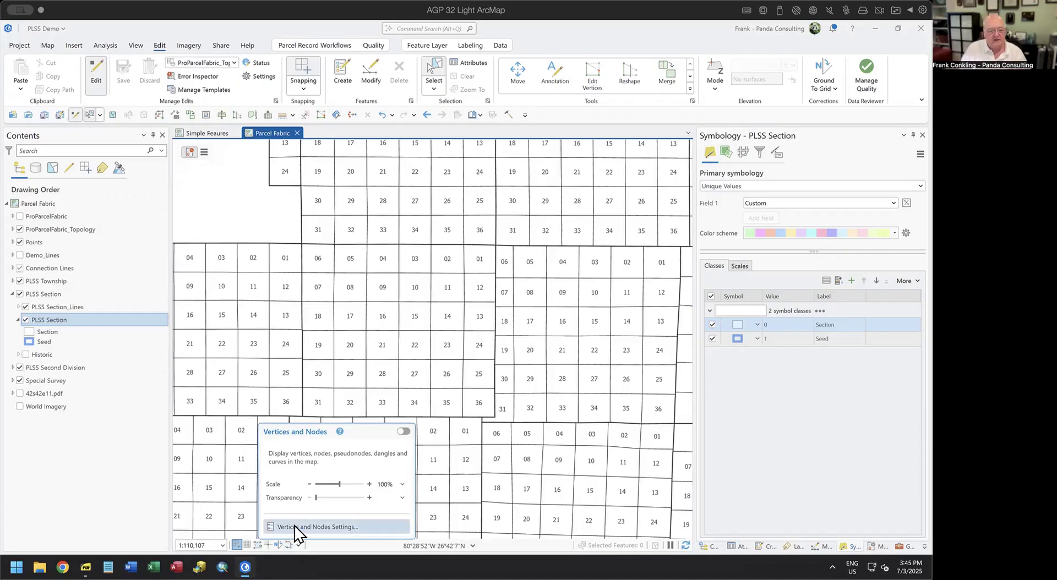
click(294, 526)
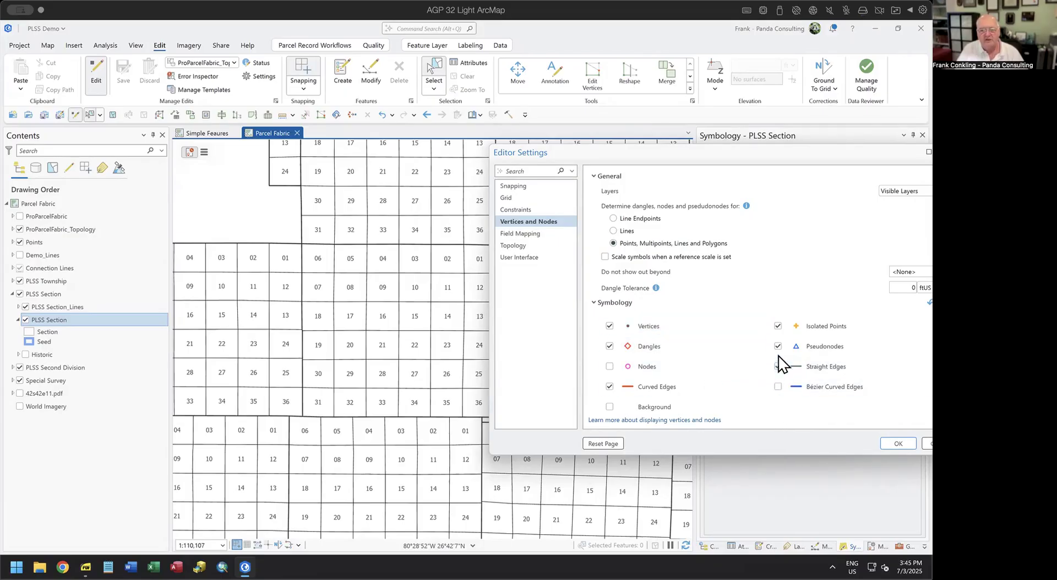
drag(750, 150, 486, 137)
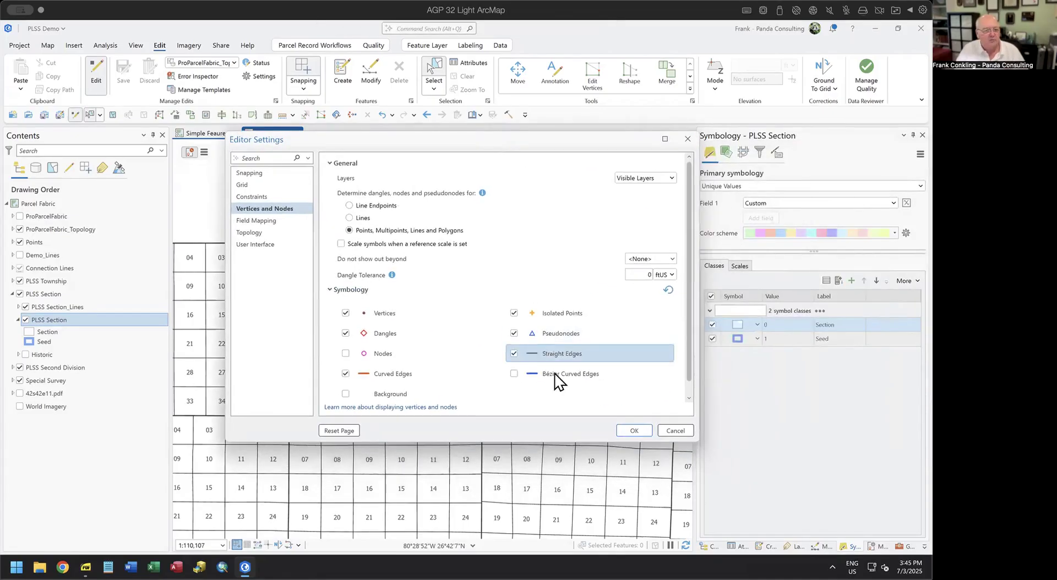
click(672, 431)
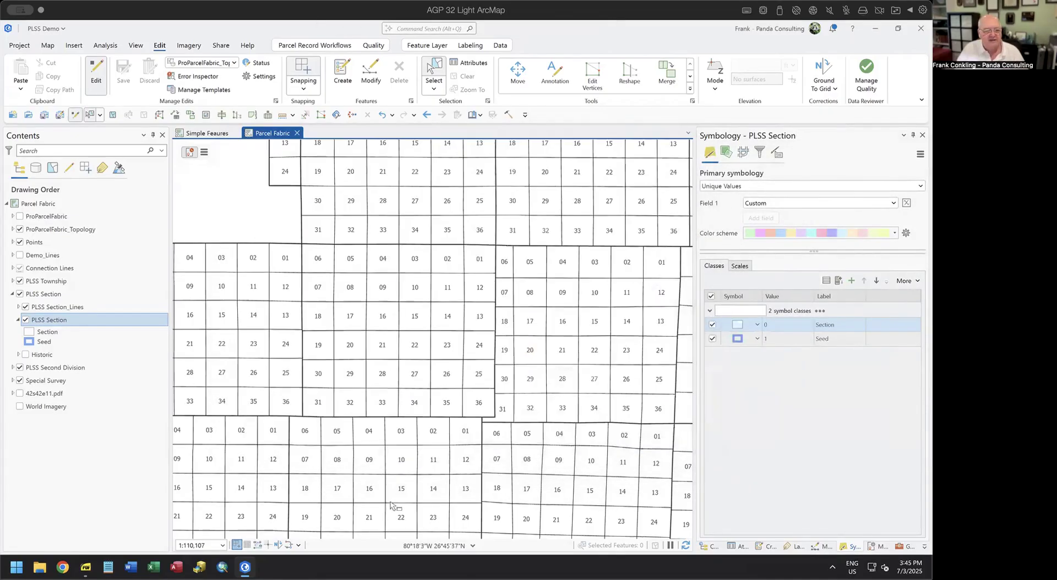
Turn on vertex and node markers and pan across the Parcel Fabric sections to inspect them.
click(288, 546)
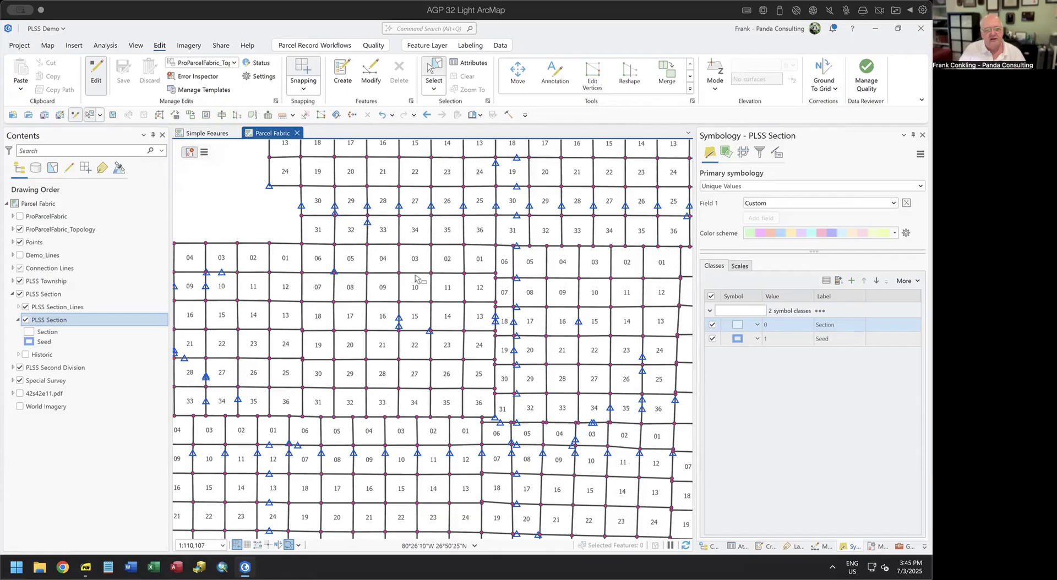
drag(612, 321, 380, 407)
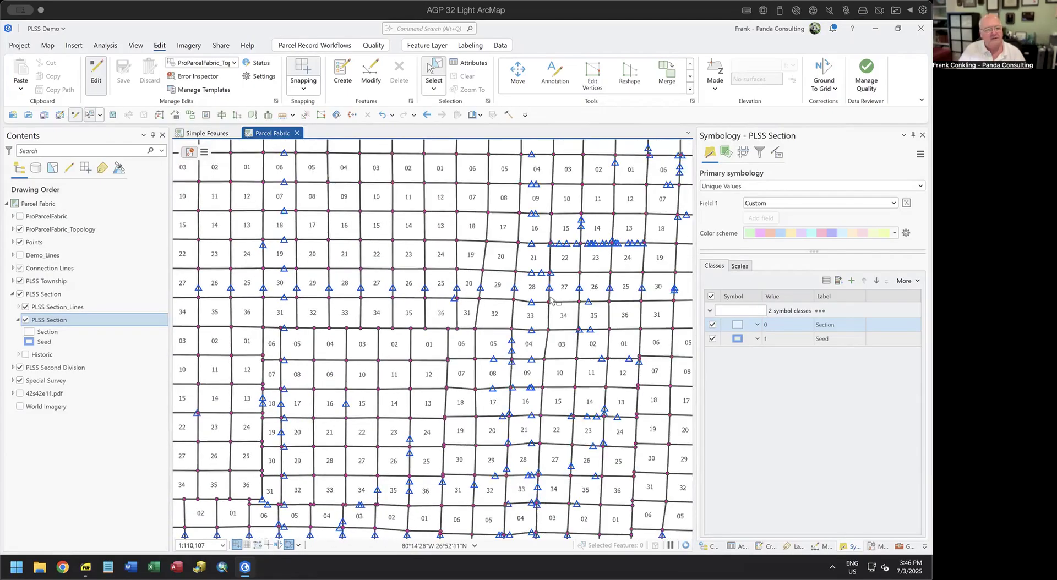
drag(552, 308, 462, 347)
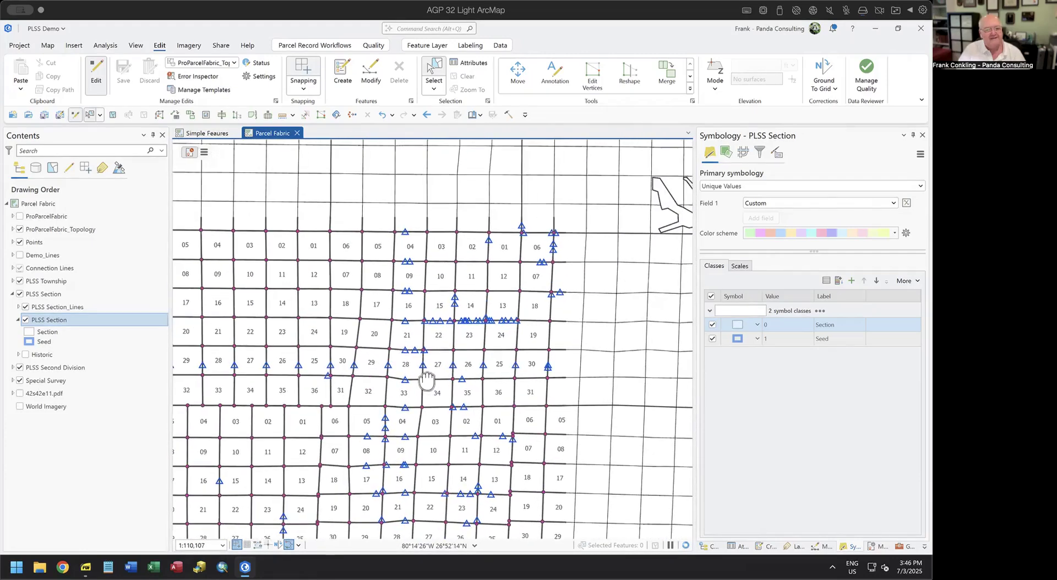
scroll(461, 342, up, 2)
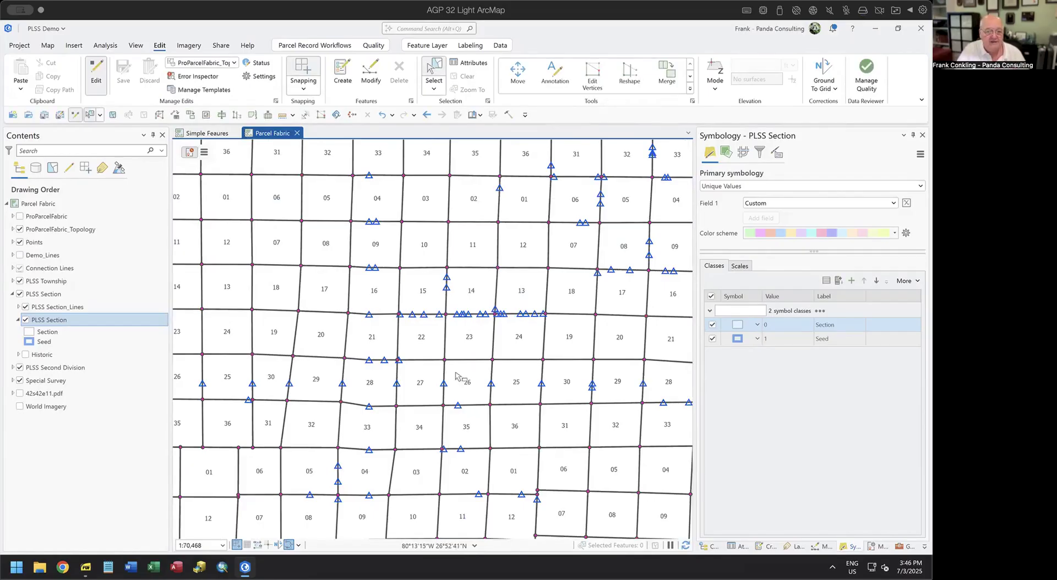
drag(511, 358, 495, 327)
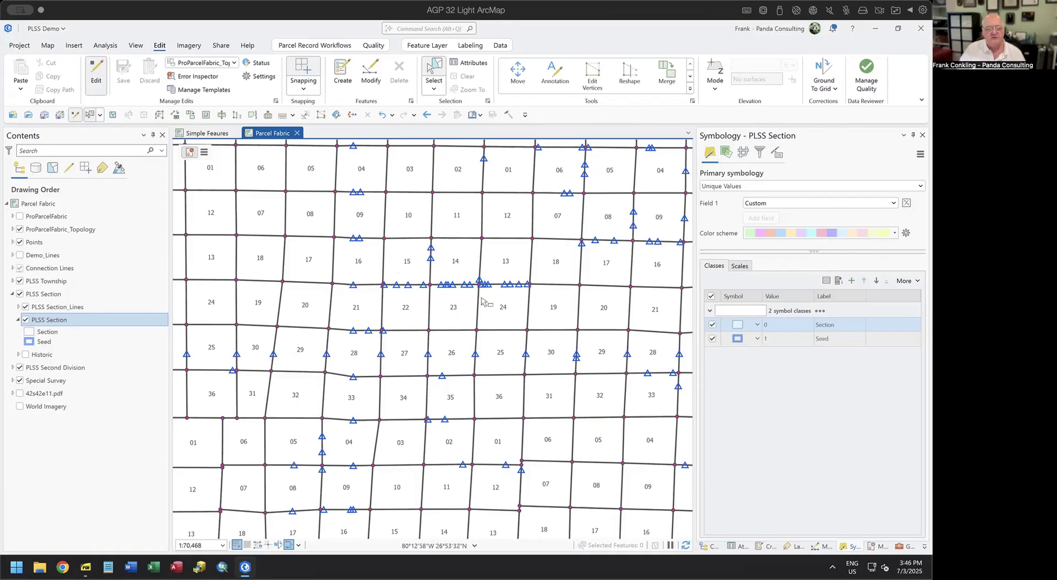
scroll(482, 292, up, 3)
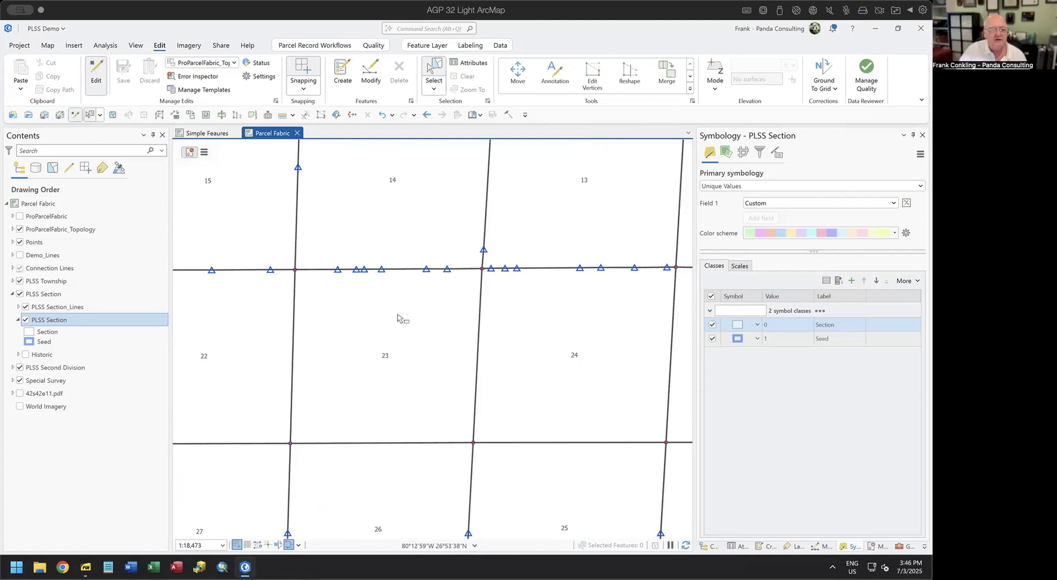
scroll(400, 319, down, 1)
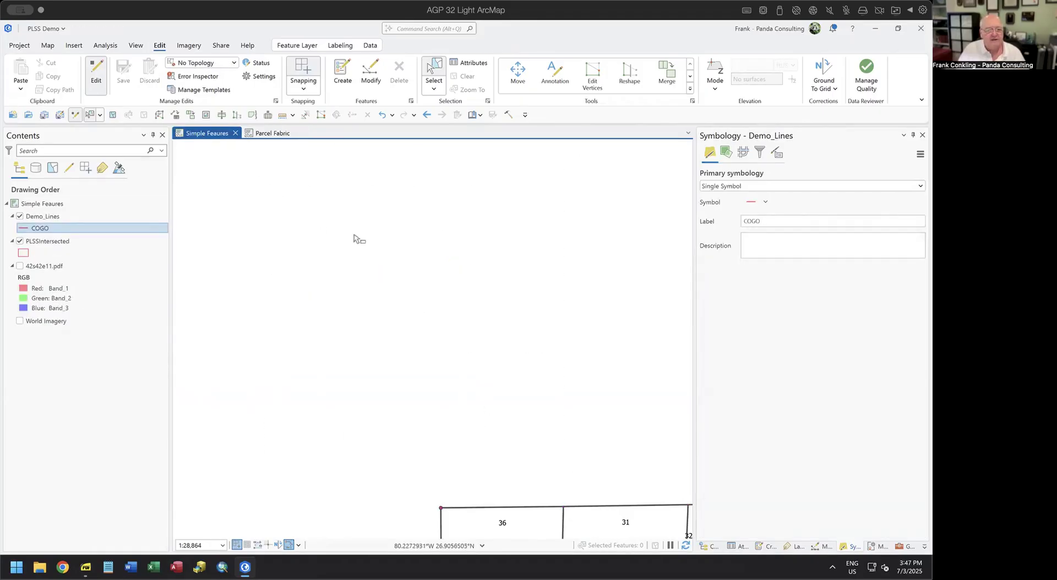
Show the scanned 42s42e11.pdf plat and compare it against the township's COGO grid.
drag(571, 385, 352, 144)
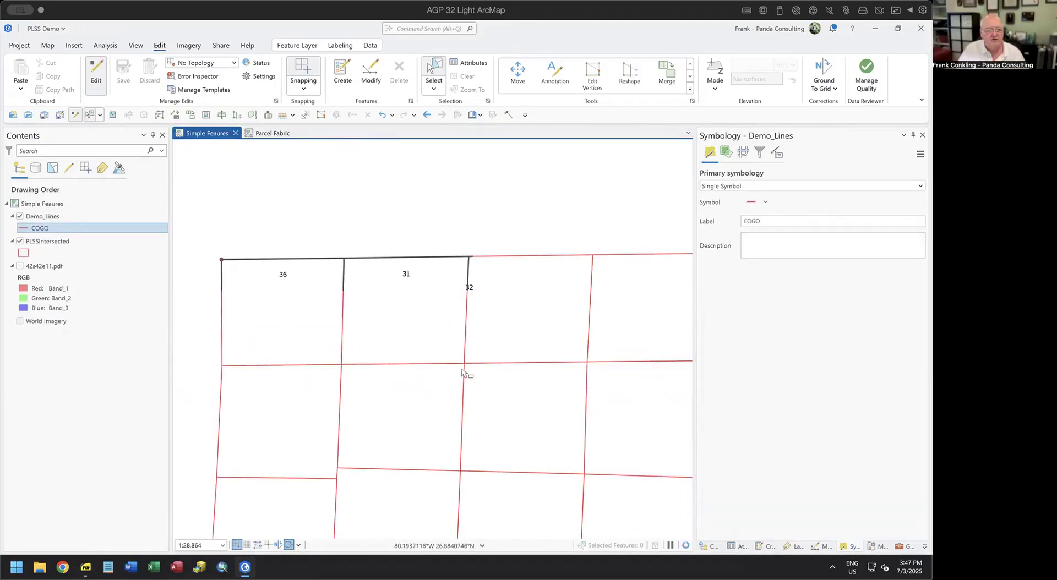
scroll(465, 380, down, 2)
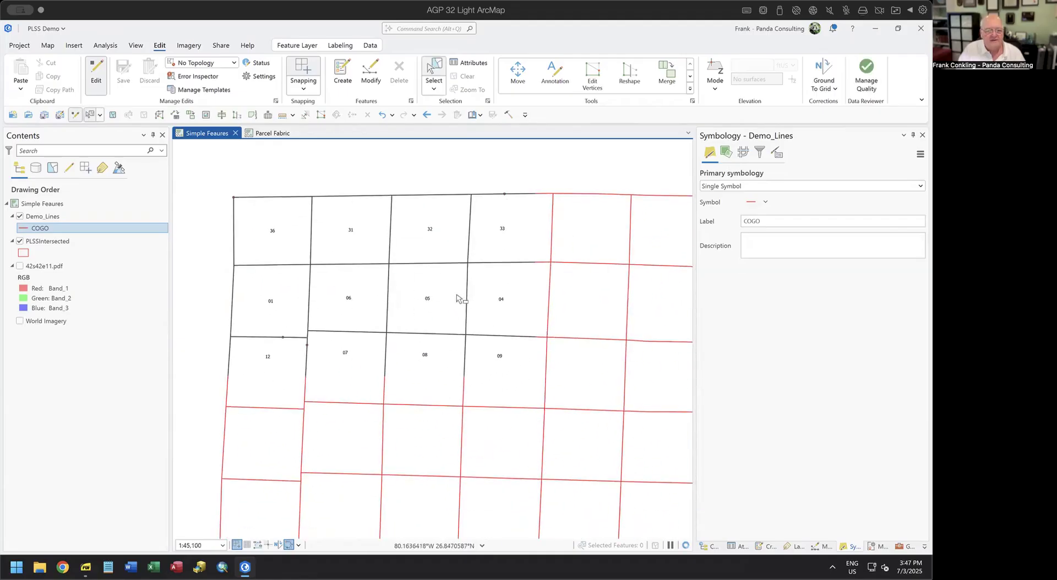
scroll(463, 306, down, 2)
drag(543, 365, 427, 270)
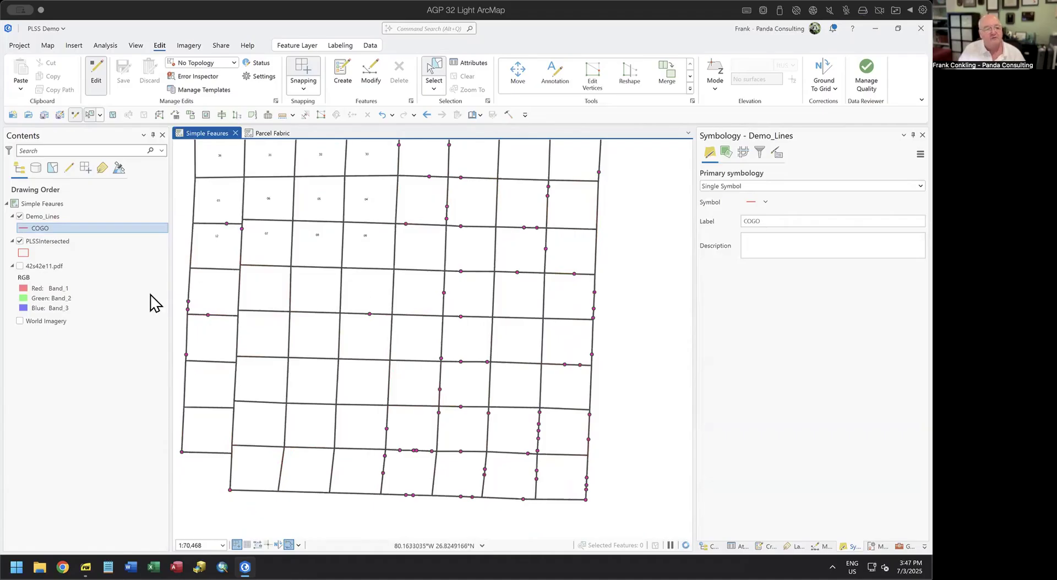
click(20, 267)
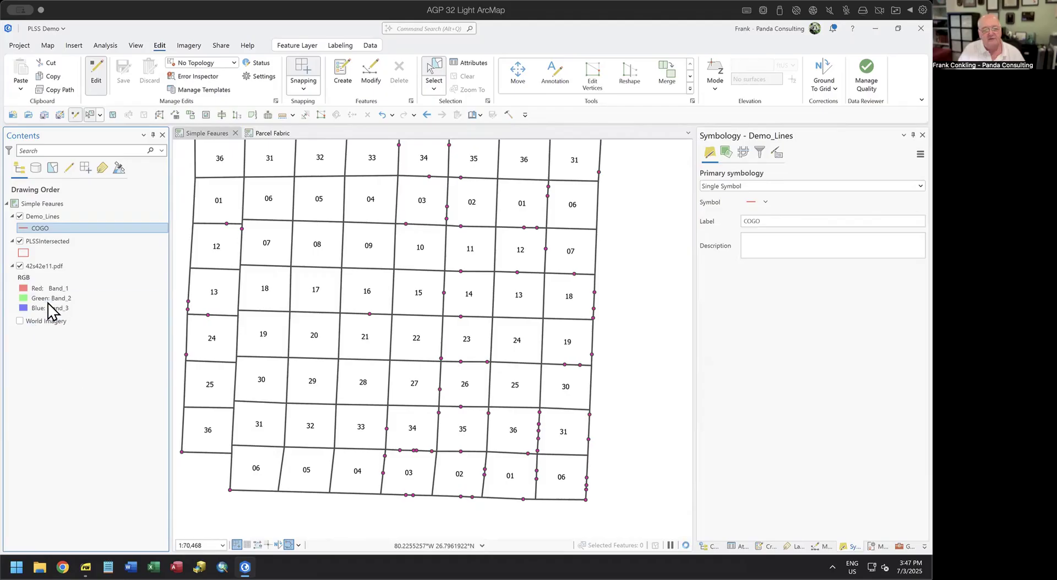
drag(282, 235, 324, 263)
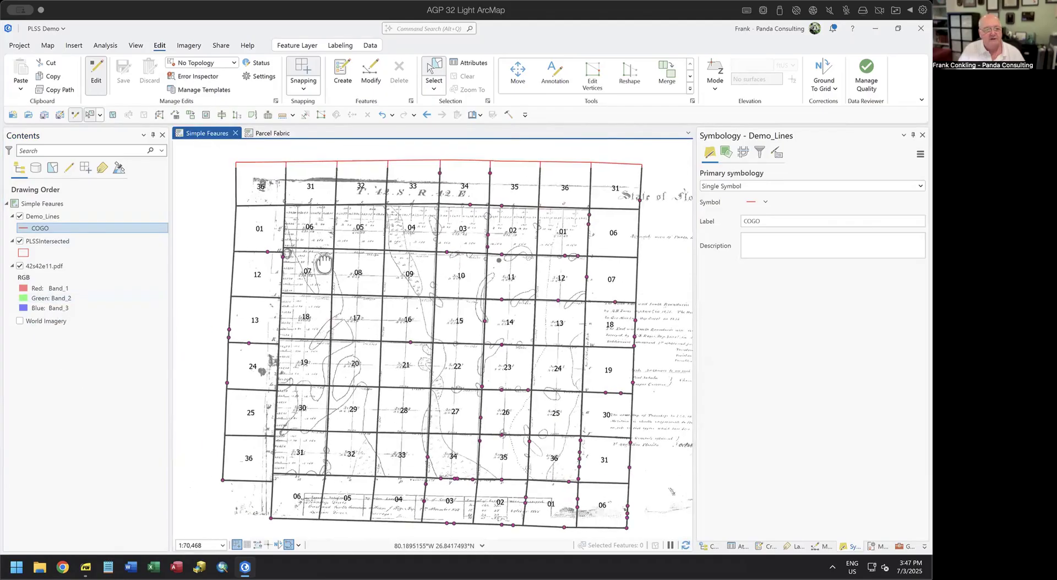
scroll(520, 259, up, 2)
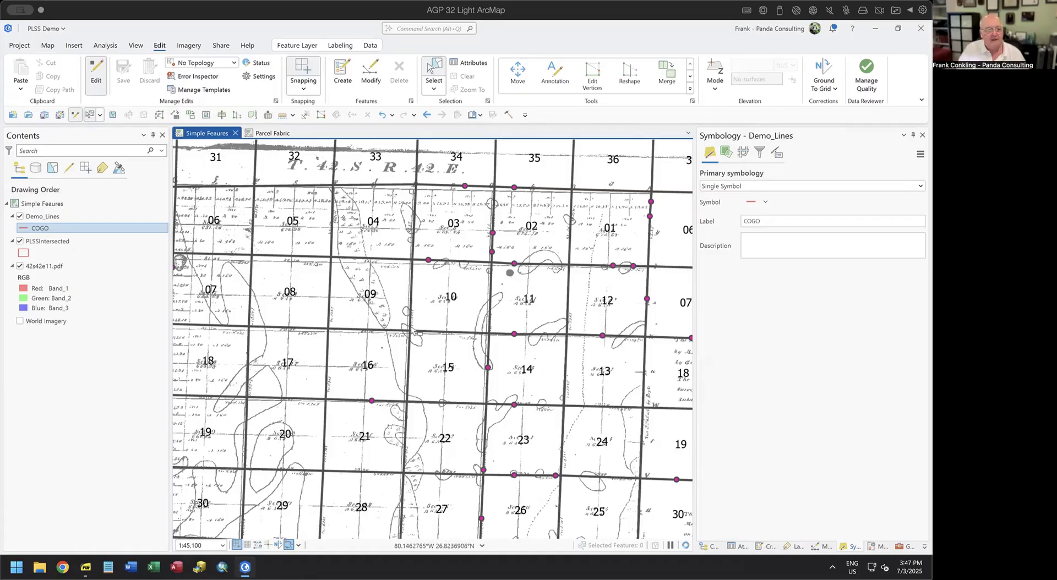
scroll(416, 332, down, 2)
drag(547, 389, 497, 270)
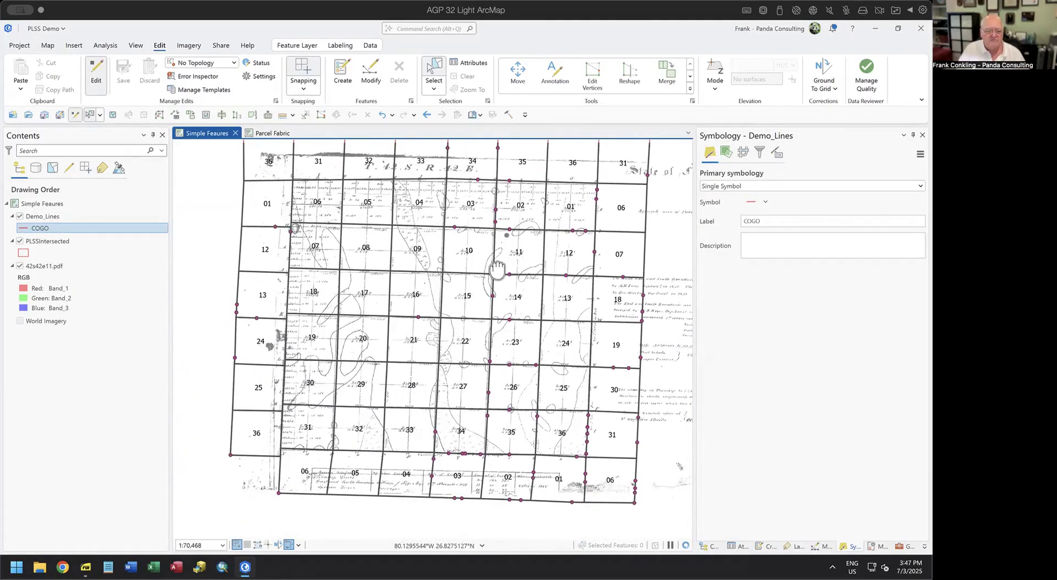
scroll(497, 269, up, 2)
scroll(342, 300, down, 2)
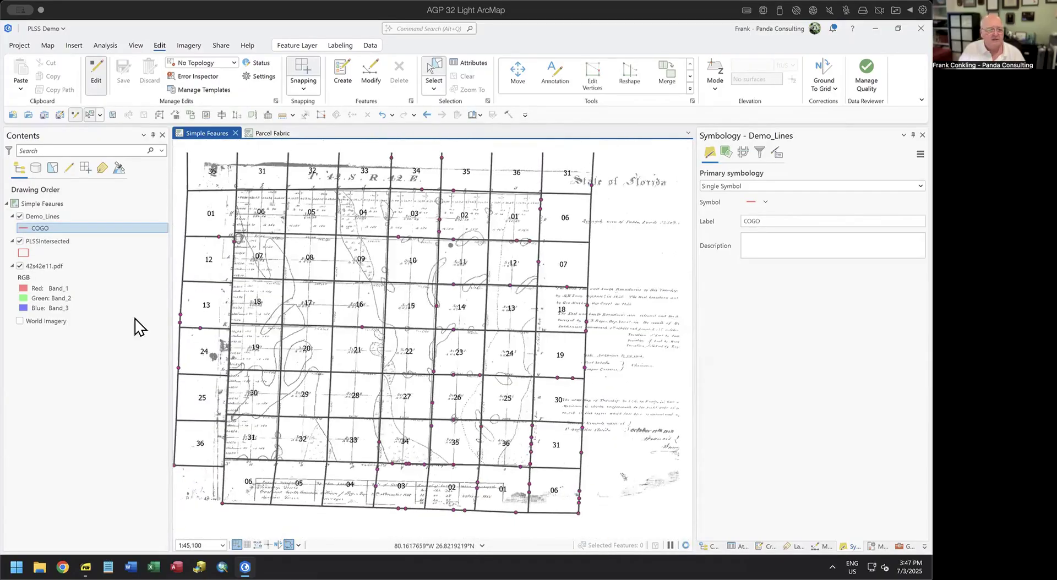
Hide the 42s42e11.pdf plat and select the PLSSIntersected layer in Contents.
click(20, 266)
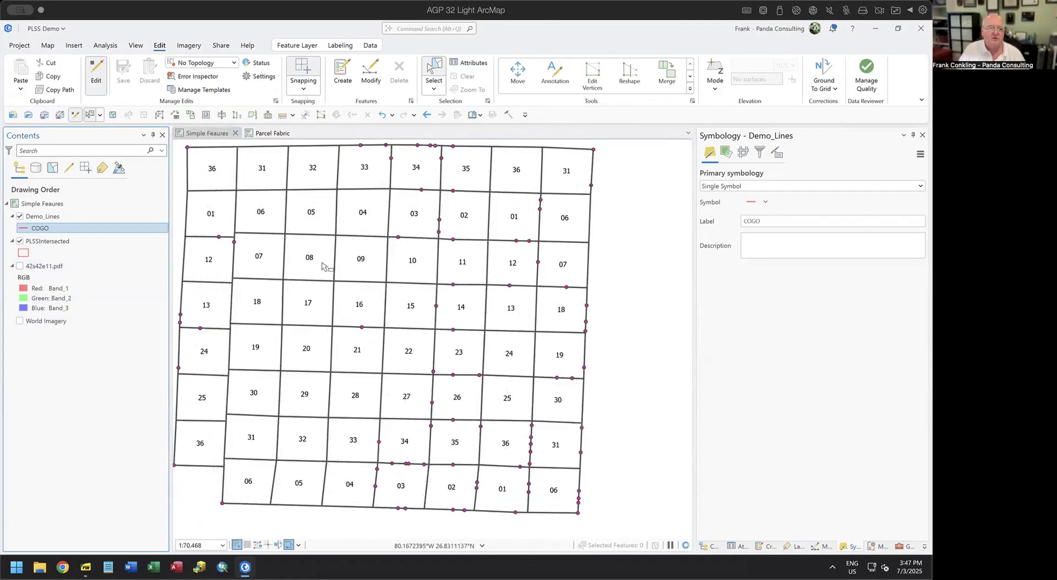
scroll(324, 267, down, 2)
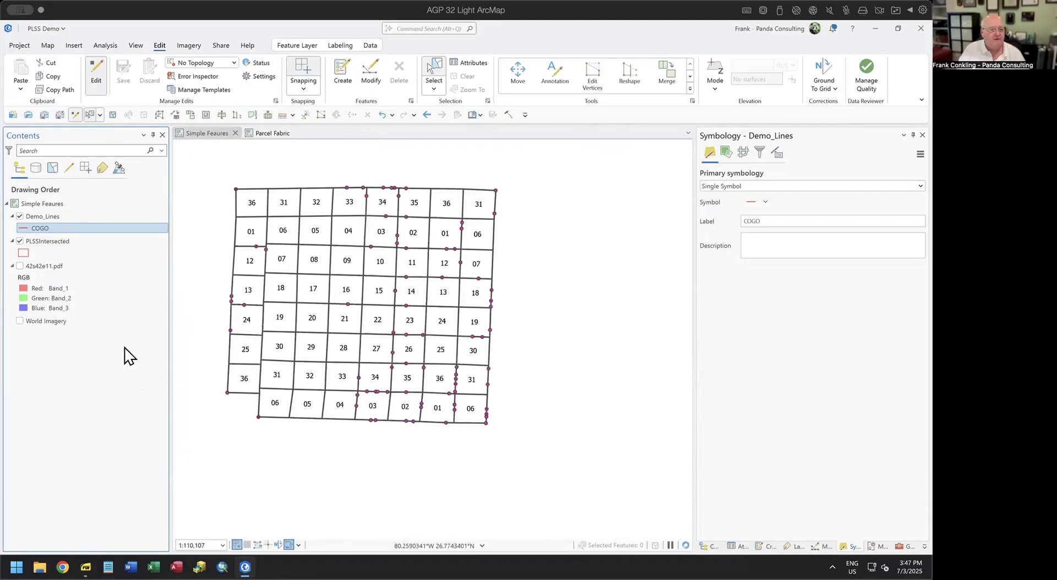
click(53, 242)
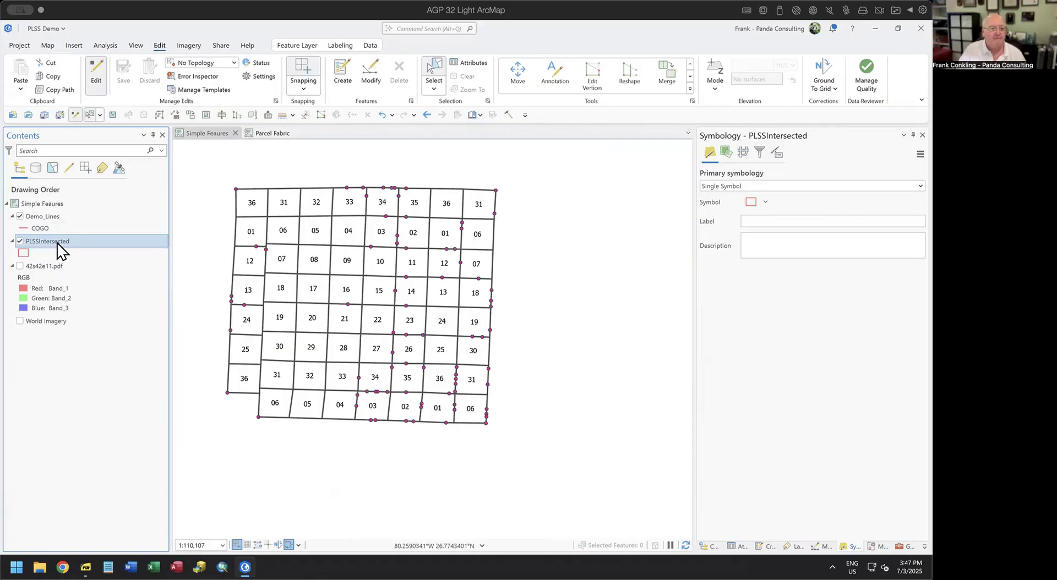
Remove the SHAPE intersected-by-geometry clause from PLSSIntersected's definition query so all sections draw.
right_click(57, 243)
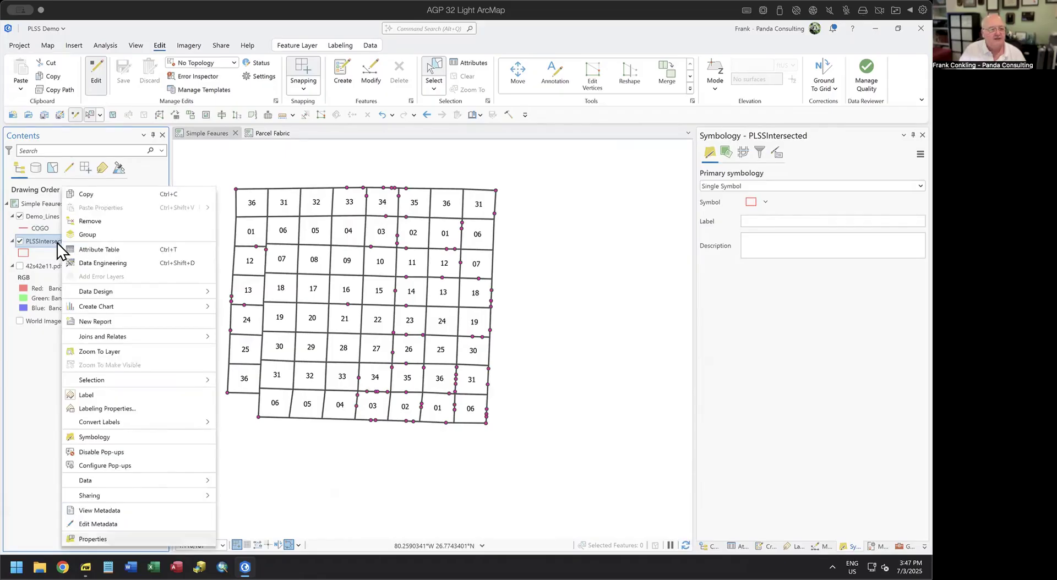
click(122, 540)
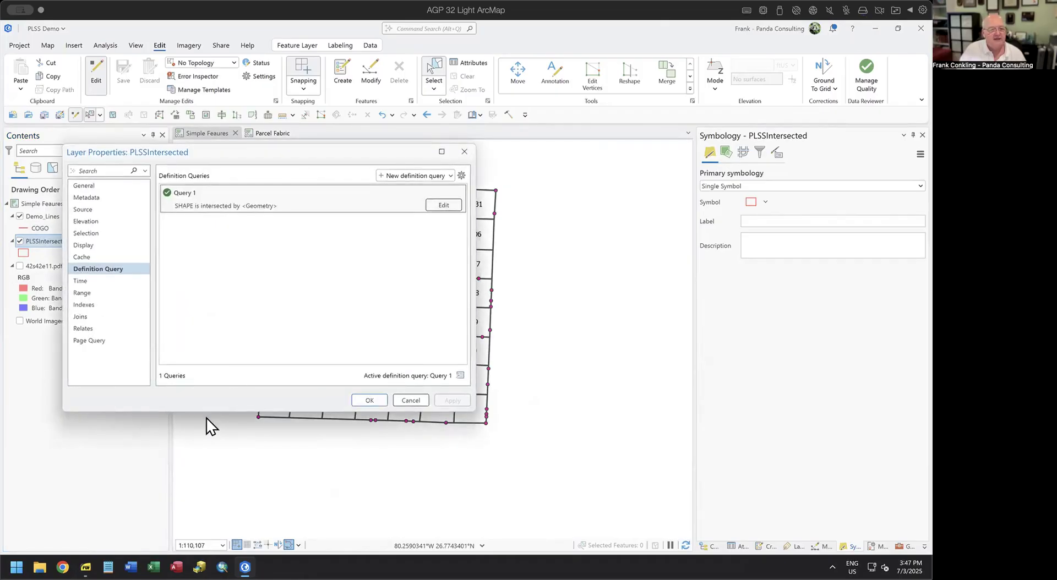
click(444, 204)
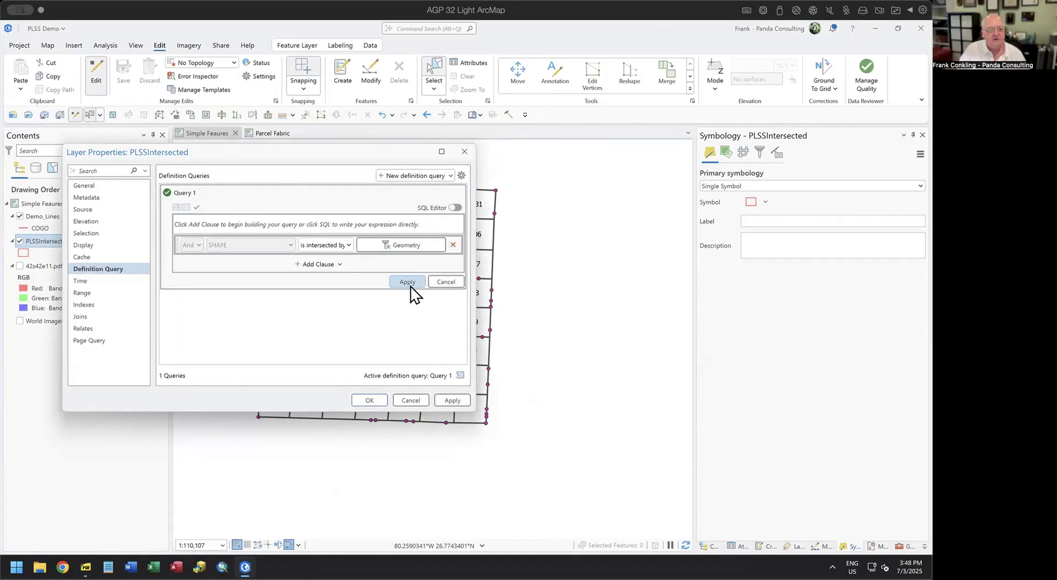
click(453, 245)
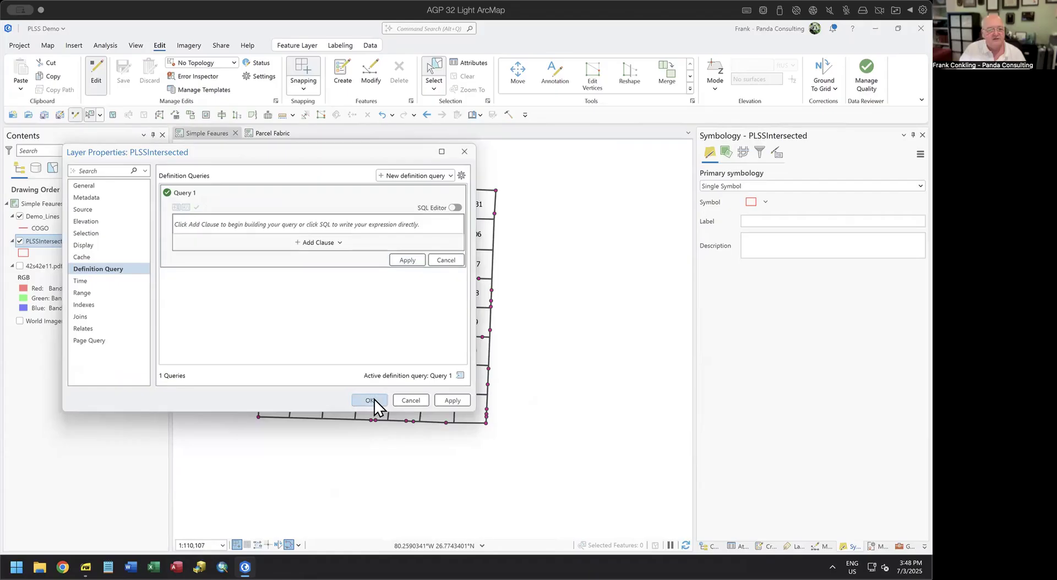
click(374, 398)
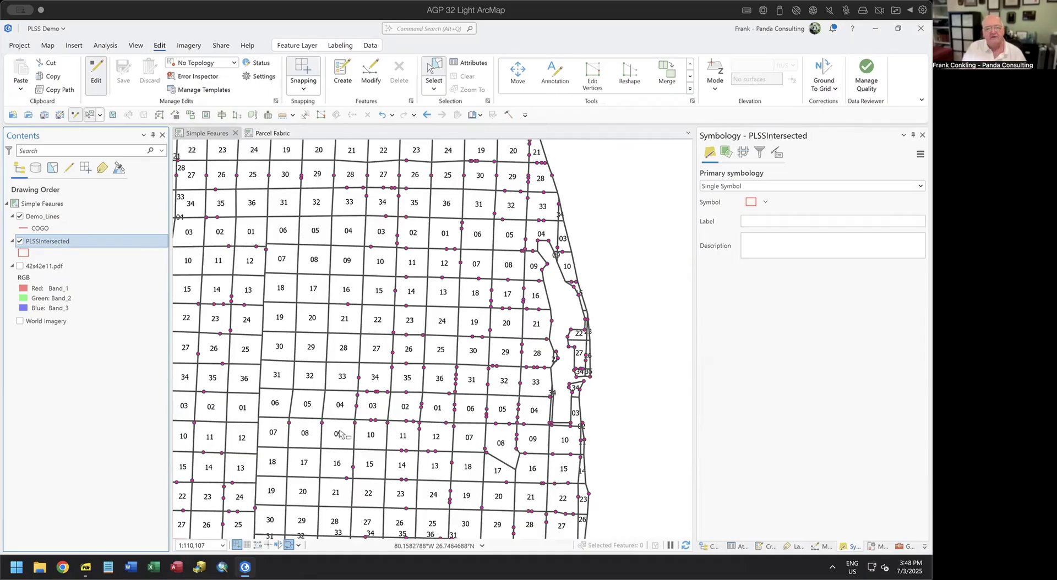
Pan across the section grid toward the coastline and back to the numbered sections.
drag(402, 243, 454, 546)
drag(389, 323, 472, 495)
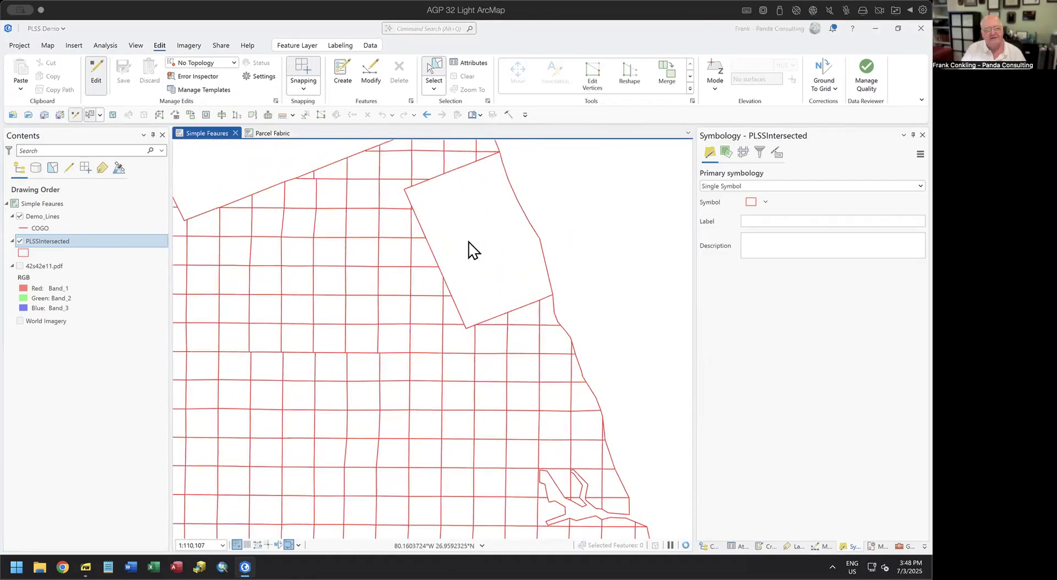
drag(499, 263, 611, 422)
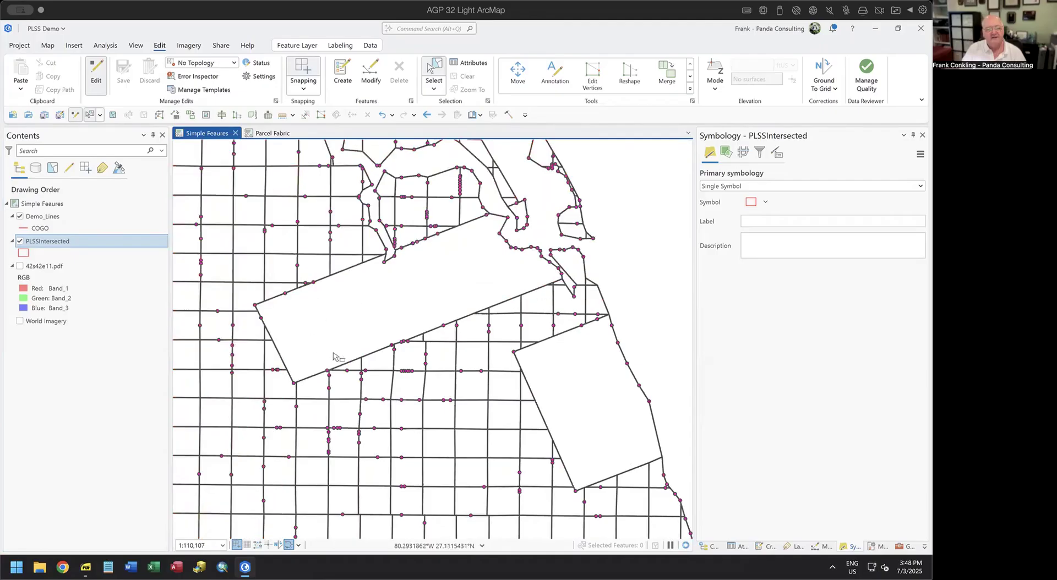
drag(477, 493, 373, 194)
drag(478, 377, 372, 150)
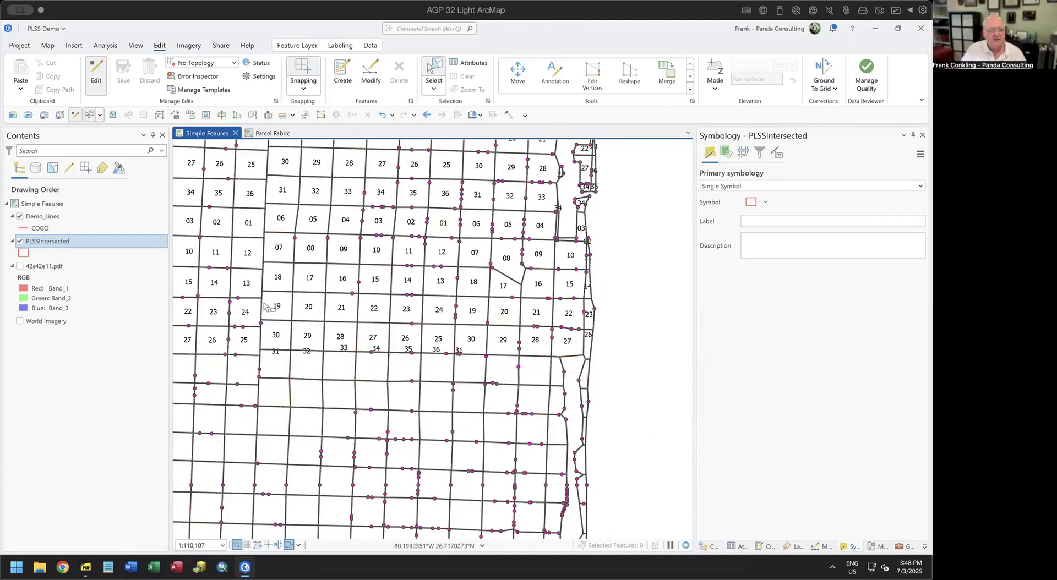
Zoom to the 42s42e11.pdf layer's extent and box-select the township's 36 sections.
right_click(35, 268)
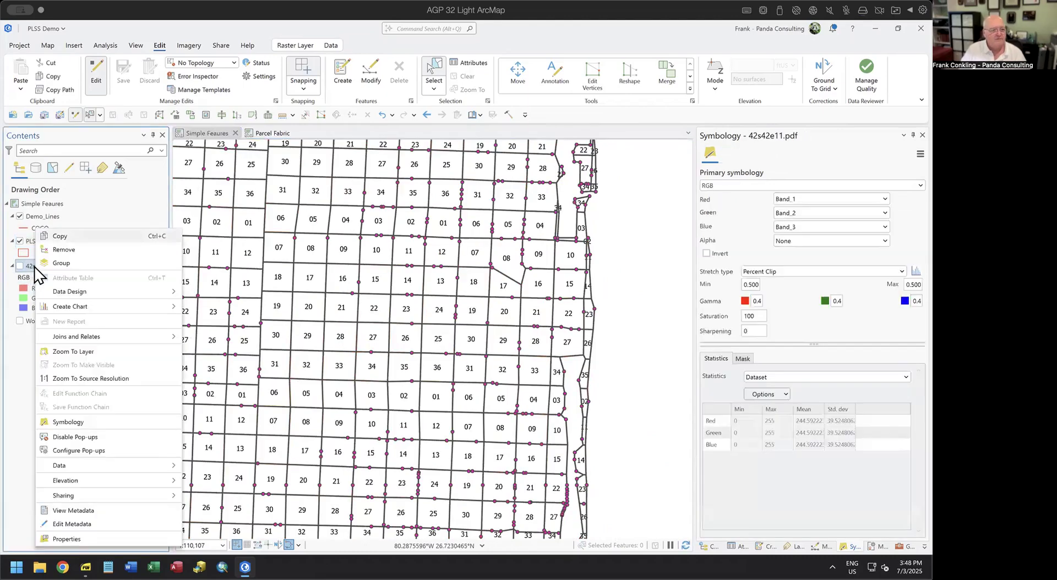
click(85, 352)
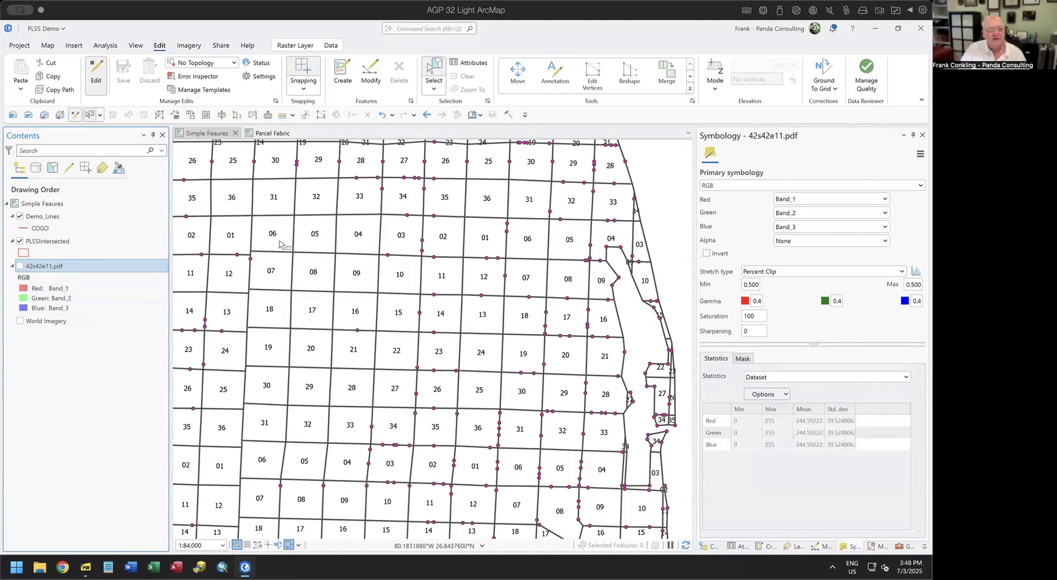
drag(273, 236, 491, 460)
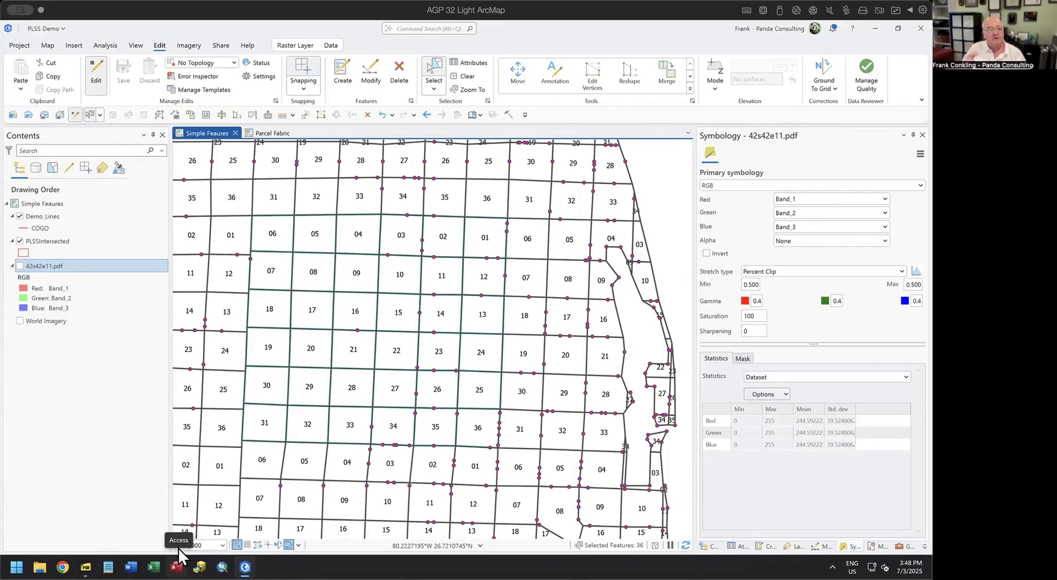
click(43, 241)
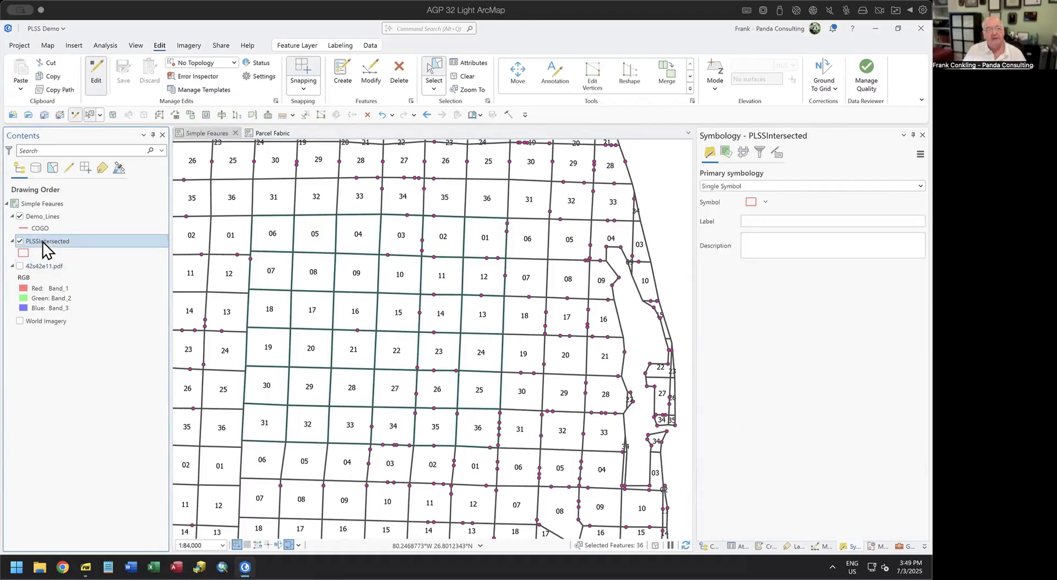
Add a spatial definition query to PLSSIntersected using its selected sections' geometry.
right_click(41, 242)
click(82, 539)
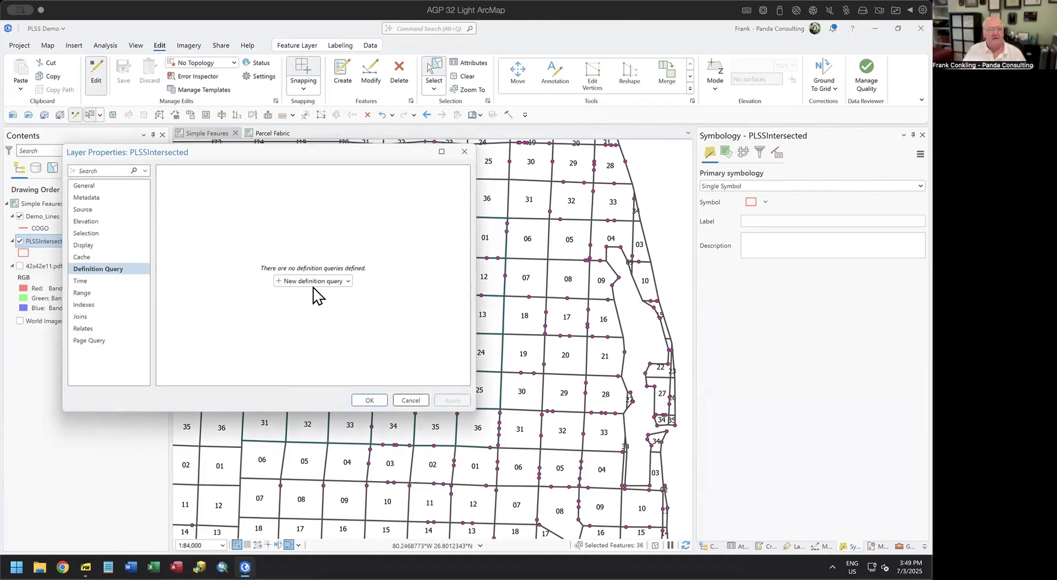
click(312, 281)
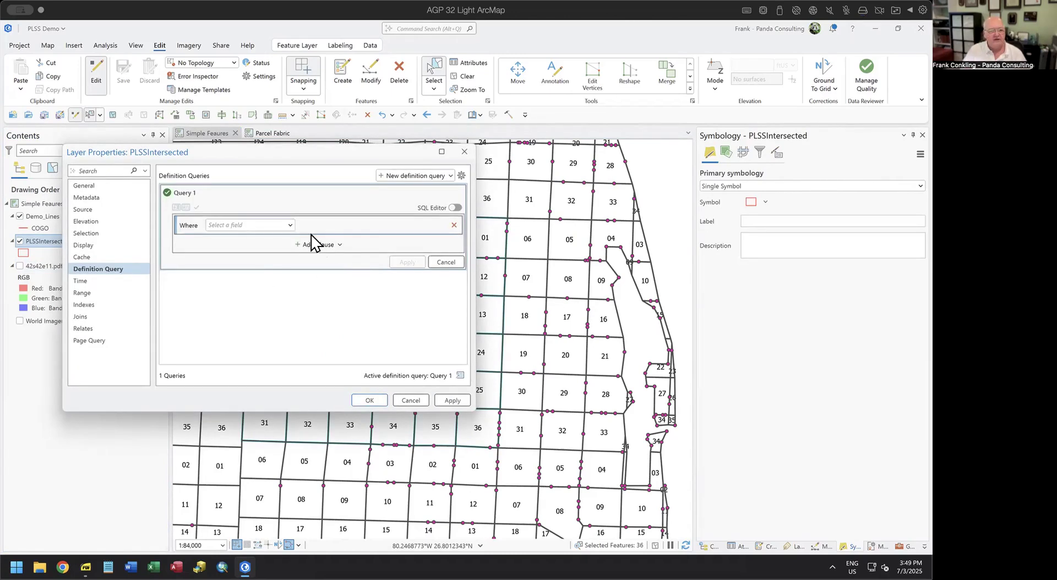
click(340, 245)
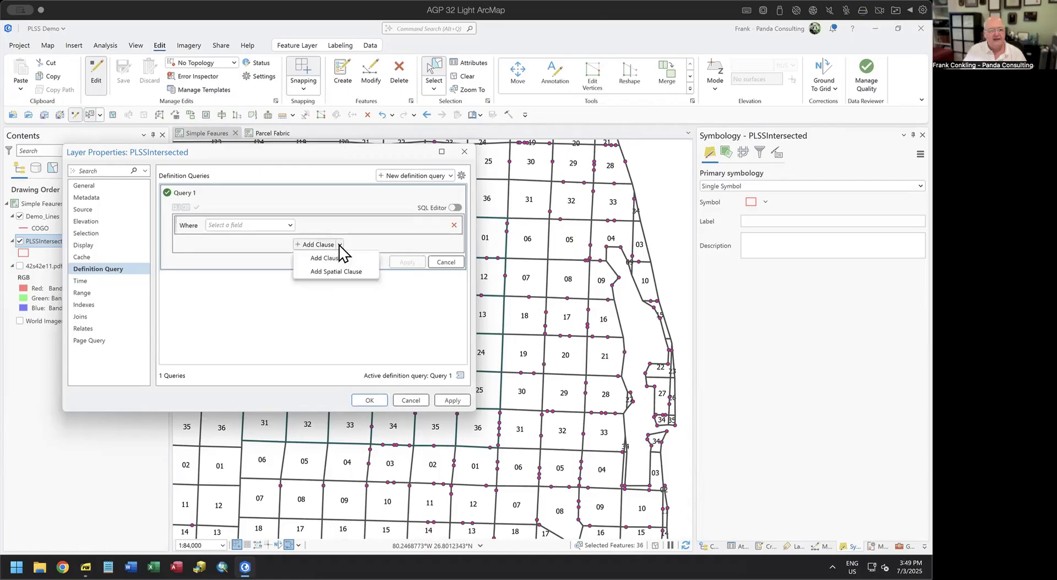
click(350, 271)
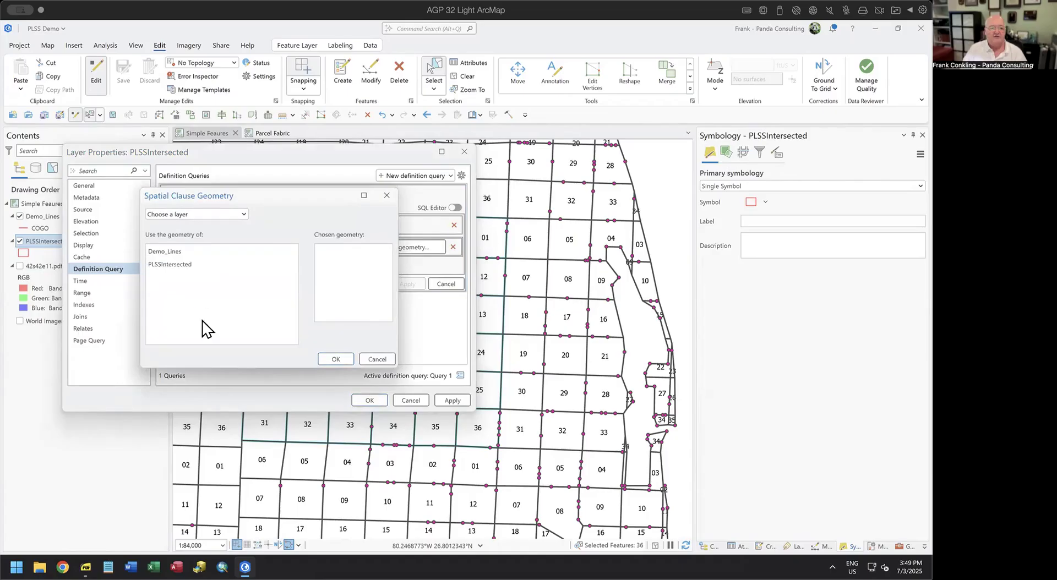
double_click(173, 268)
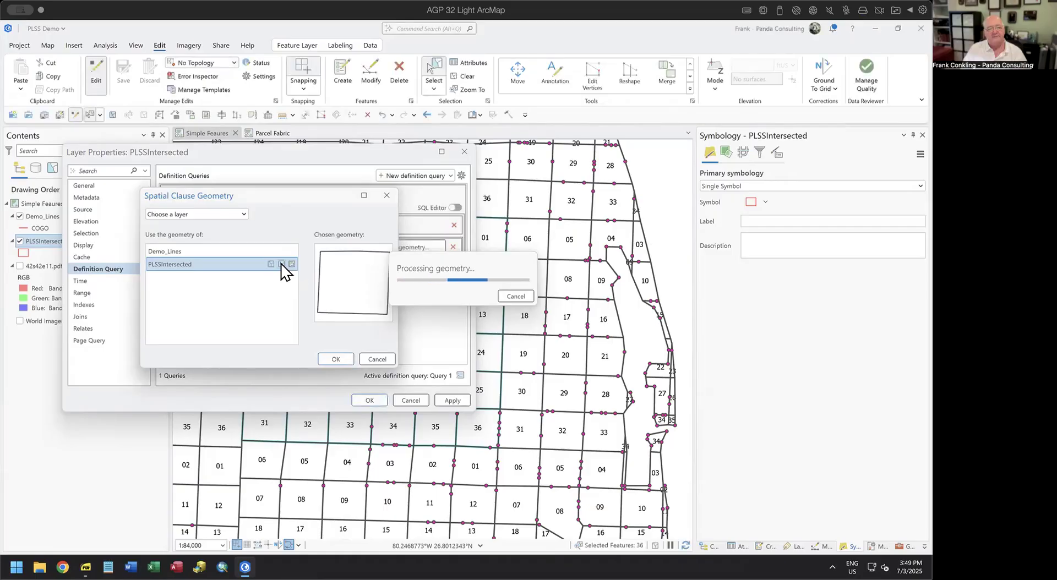
click(333, 357)
click(370, 400)
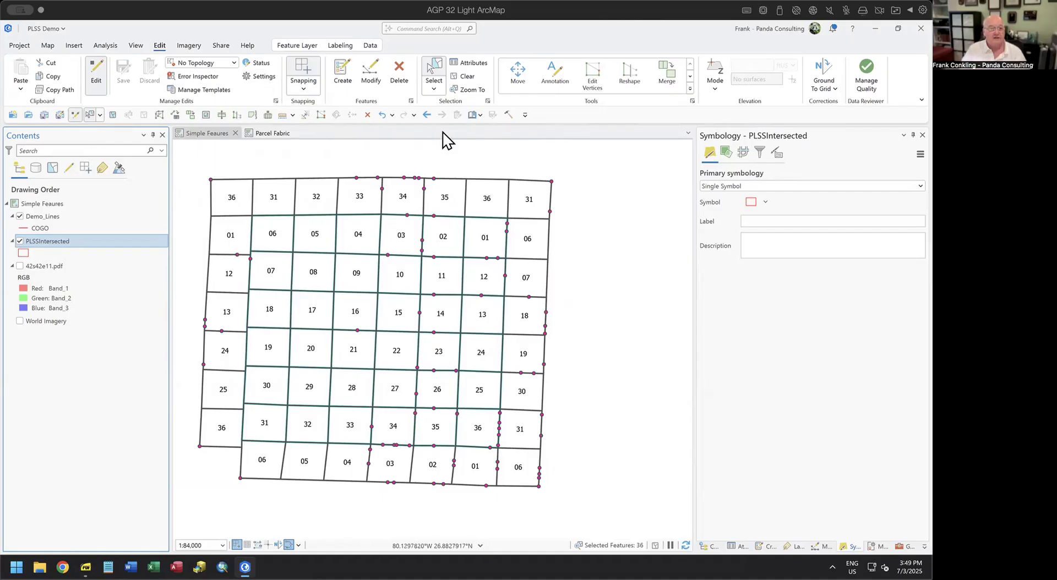
Clear the selection, select section 15 alone and zoom in to about 1:22,020.
click(654, 546)
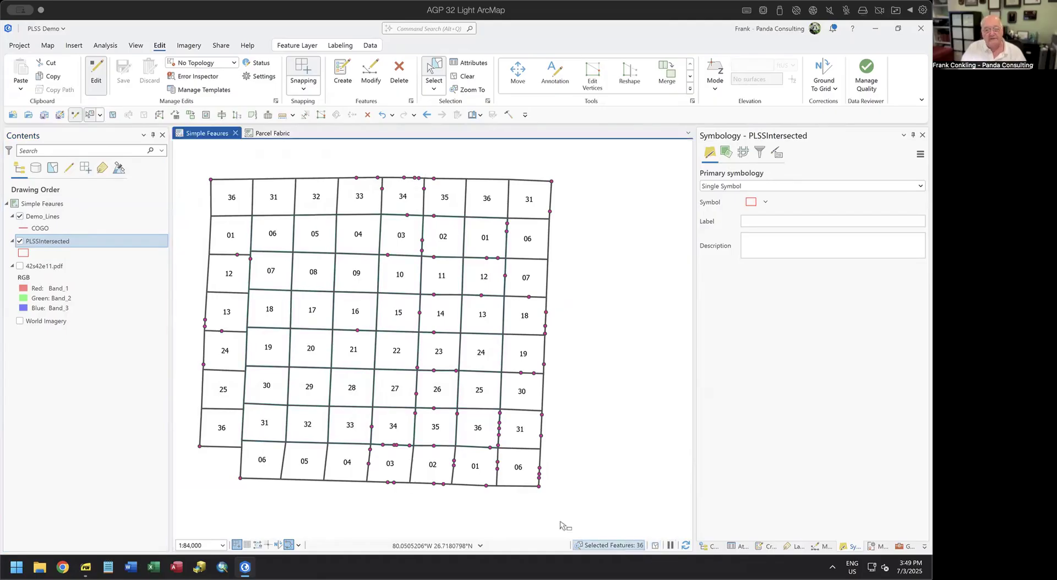
drag(326, 408, 398, 440)
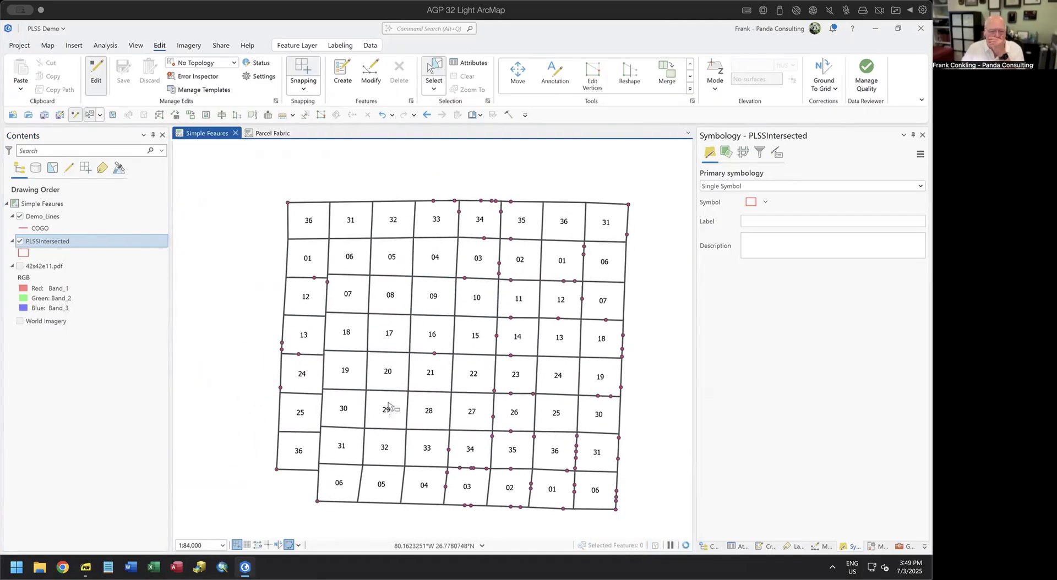
click(386, 405)
scroll(373, 376, up, 2)
drag(509, 361, 389, 364)
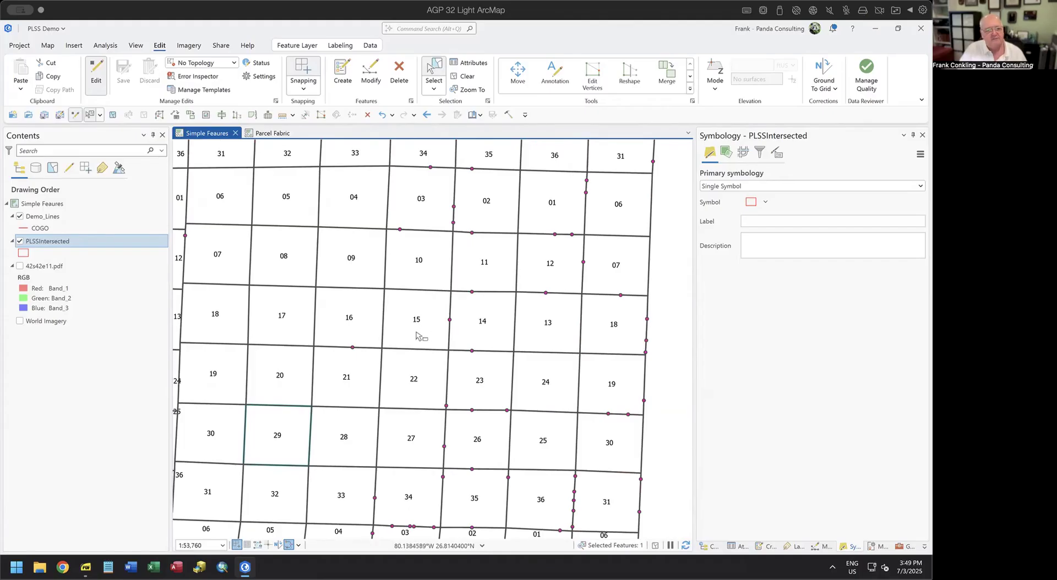
scroll(417, 336, up, 3)
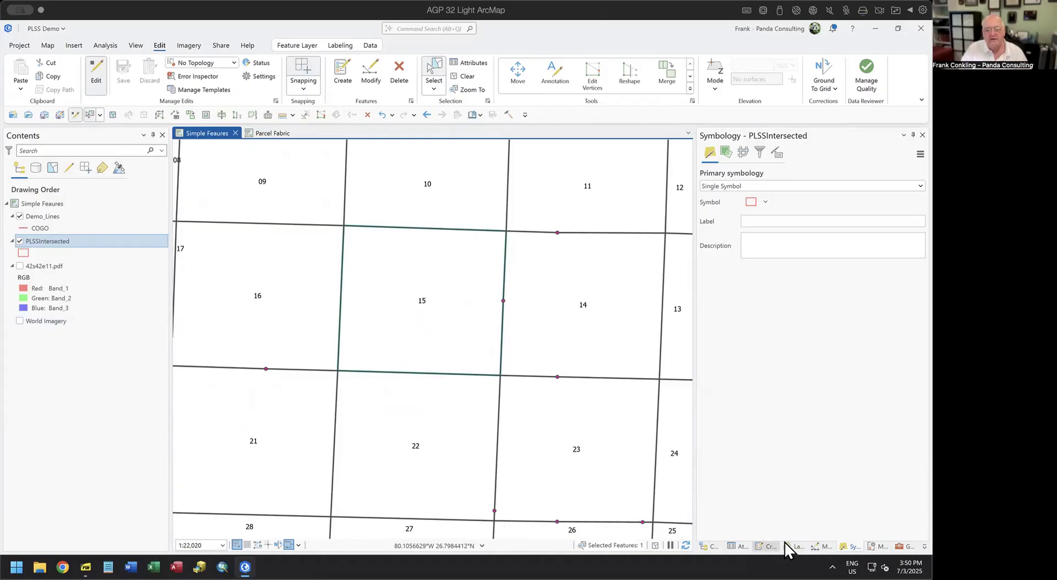
Pick the COGO line template and set the snapping XY tolerance to 25 pixels.
click(768, 546)
click(720, 195)
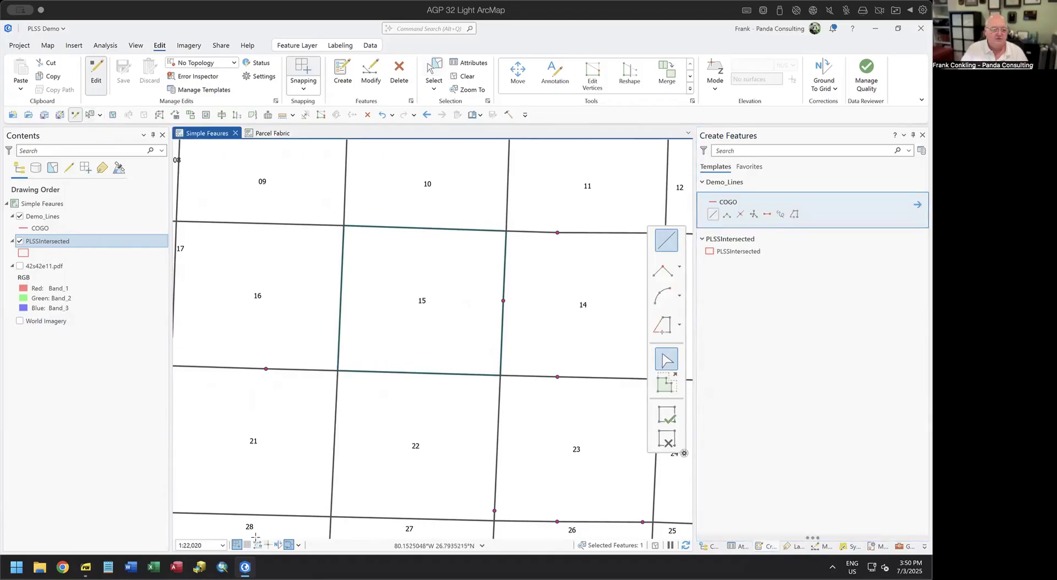
mouse_move(236, 544)
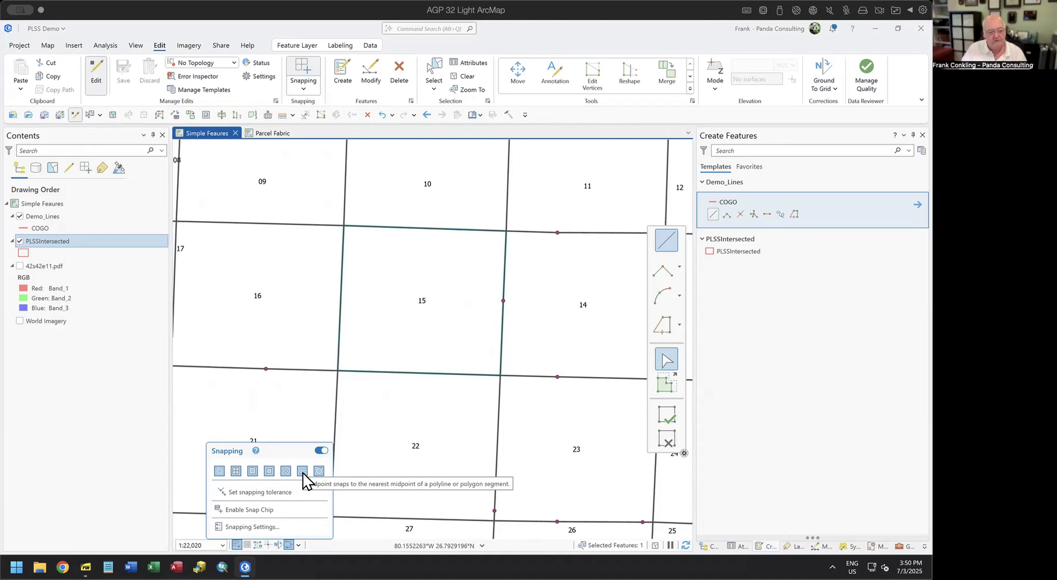
click(261, 528)
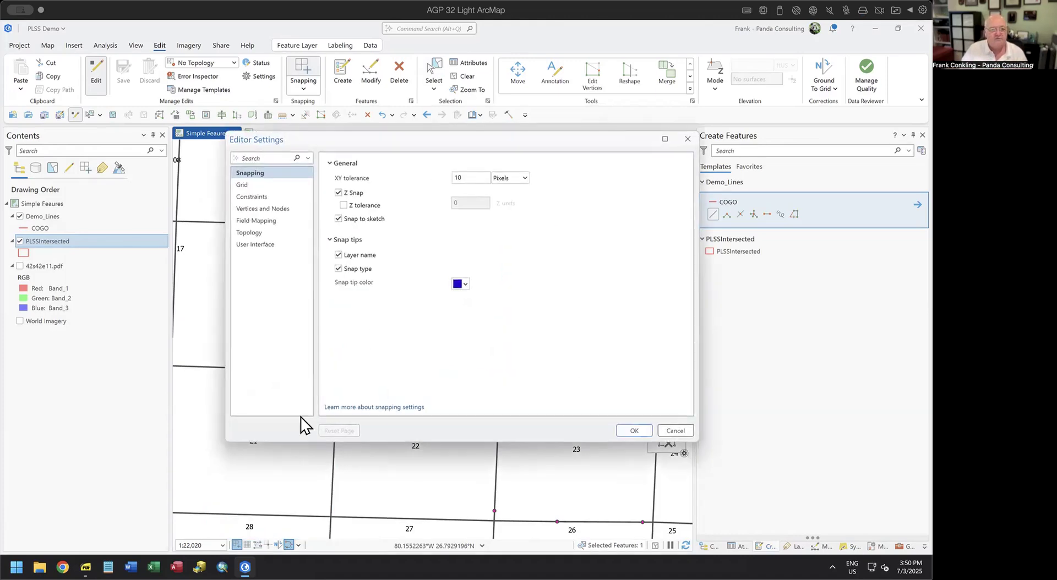
double_click(464, 177)
text(25)
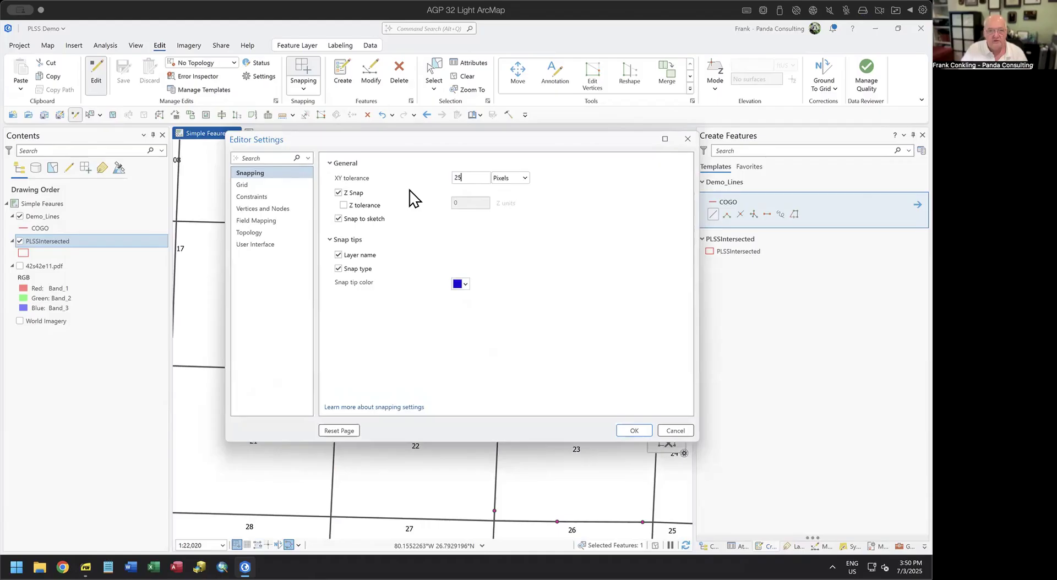
click(633, 432)
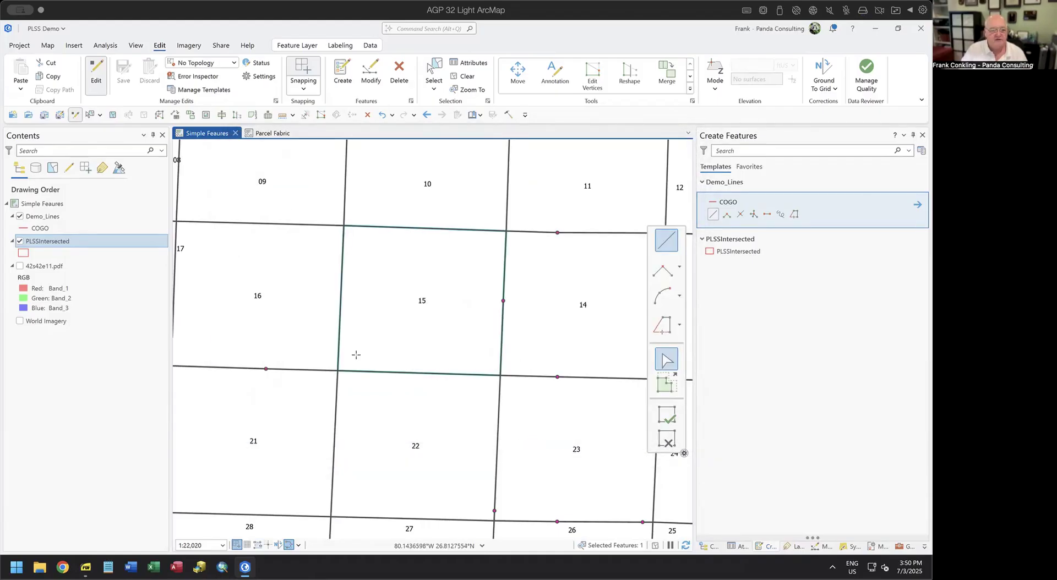
Sketch a trial line along section 15's west and north edges, then cancel it.
click(338, 370)
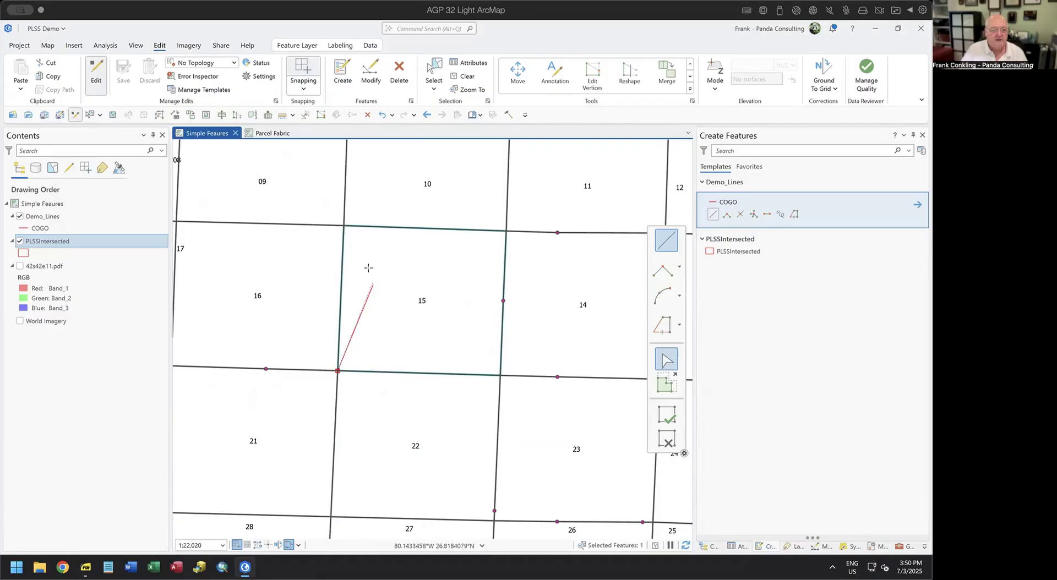
click(356, 230)
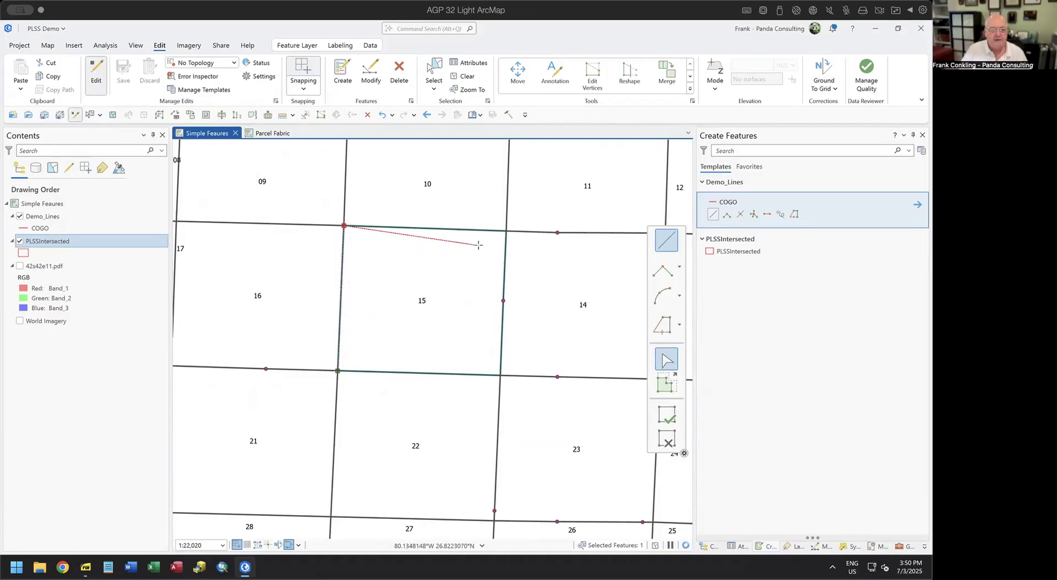
click(506, 232)
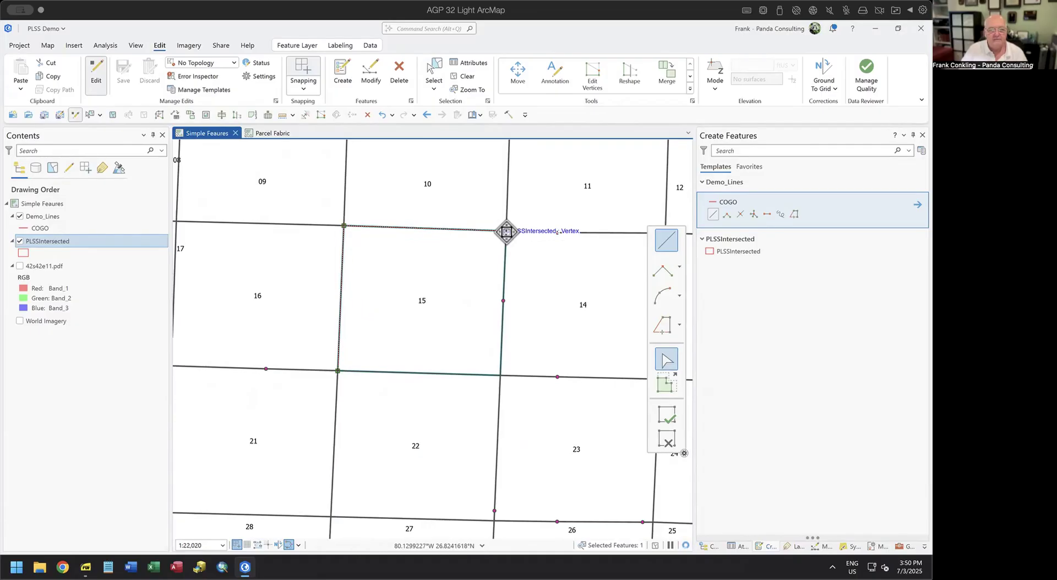
click(666, 438)
Using another construction method, draw a COGO line from the southwest via northwest to northeast corner.
click(766, 214)
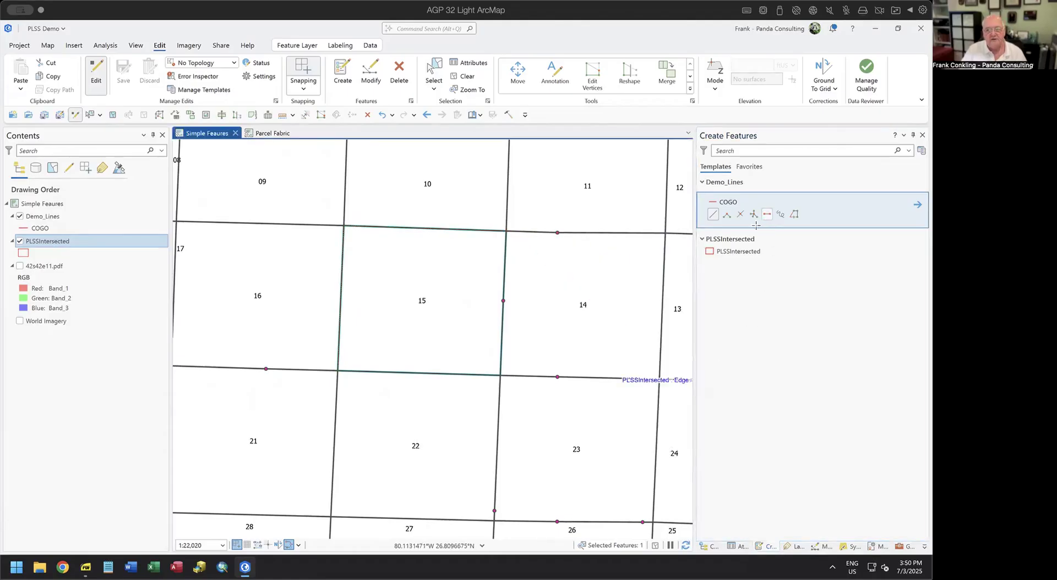
click(337, 370)
click(344, 226)
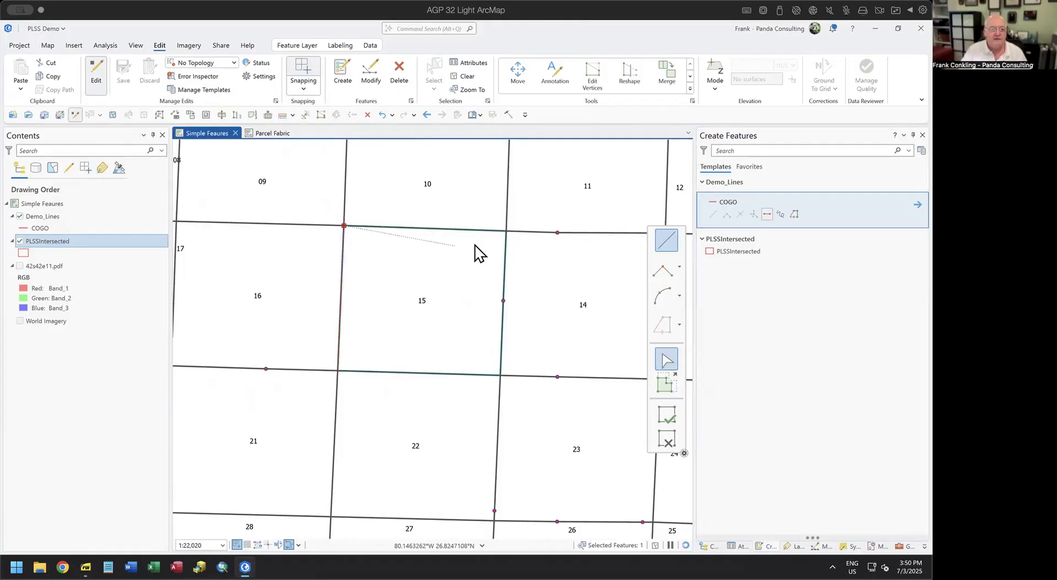
double_click(507, 231)
Draw a COGO line from the northeast via southeast to southwest corner, discarding the leftover sketch.
click(506, 231)
click(499, 375)
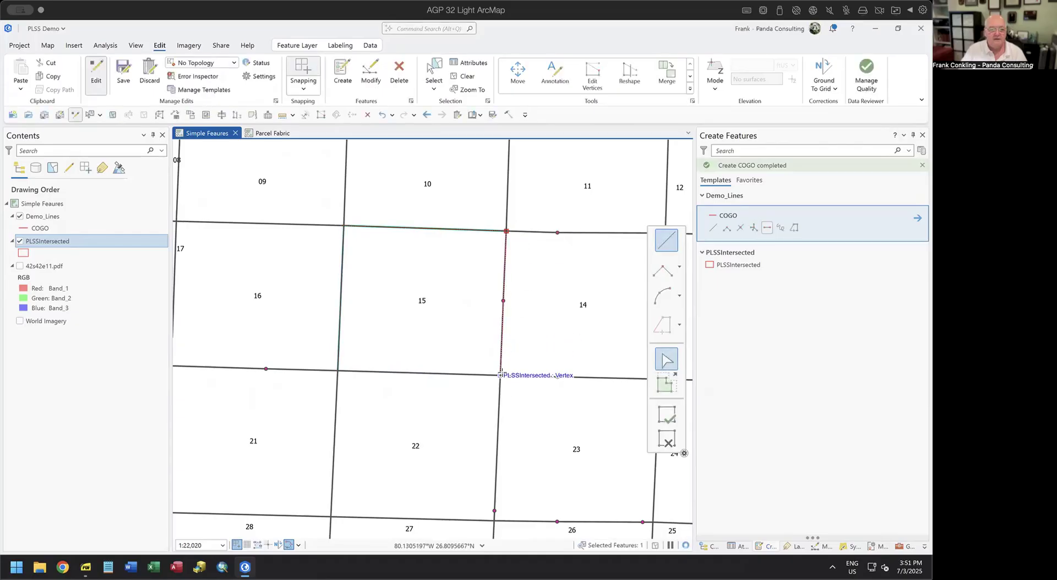
double_click(341, 373)
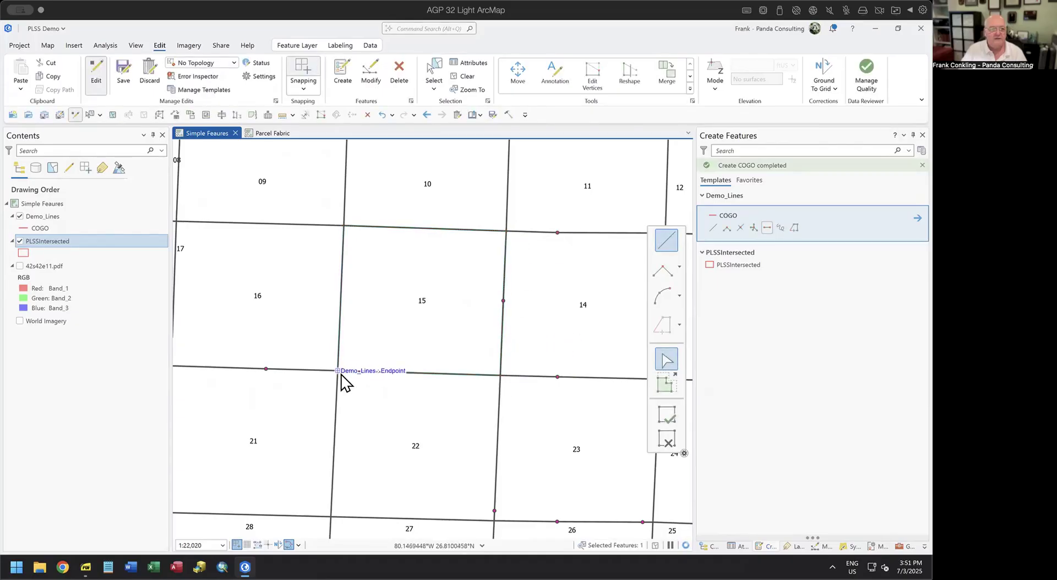
click(665, 438)
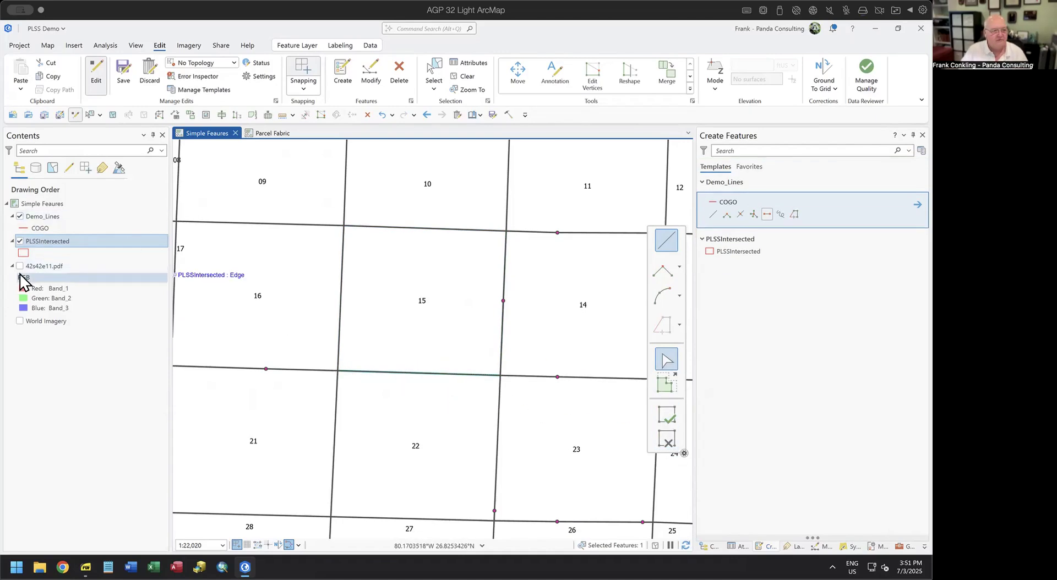
Hide PLSSIntersected and box-select the section's boundary lines.
click(20, 241)
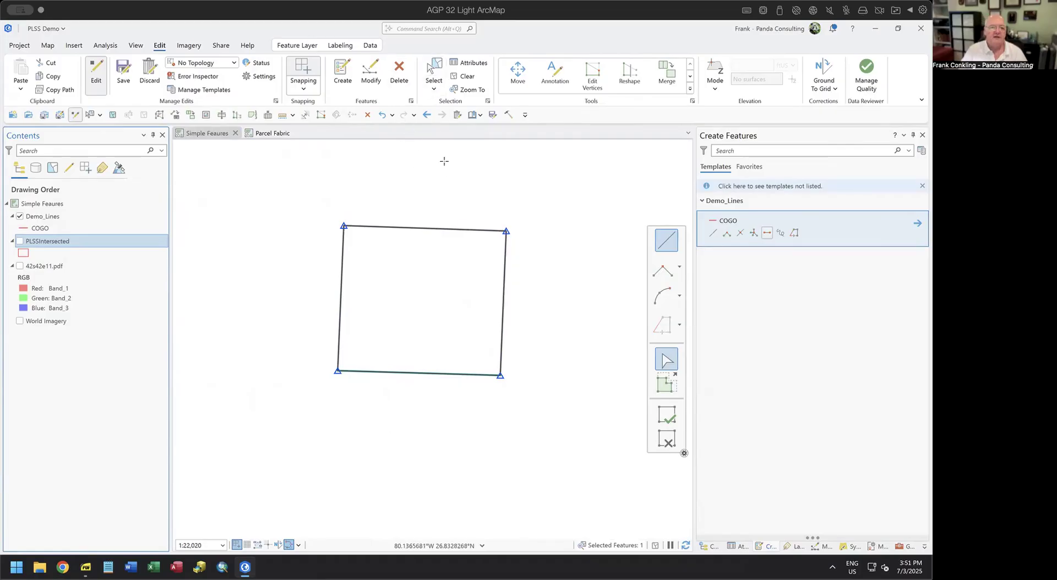
click(434, 87)
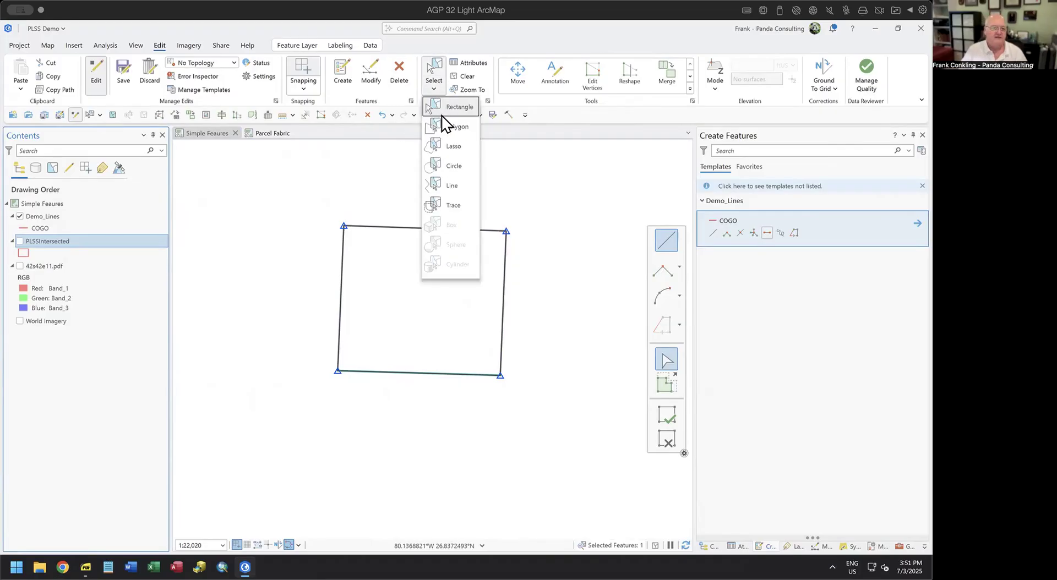
click(437, 108)
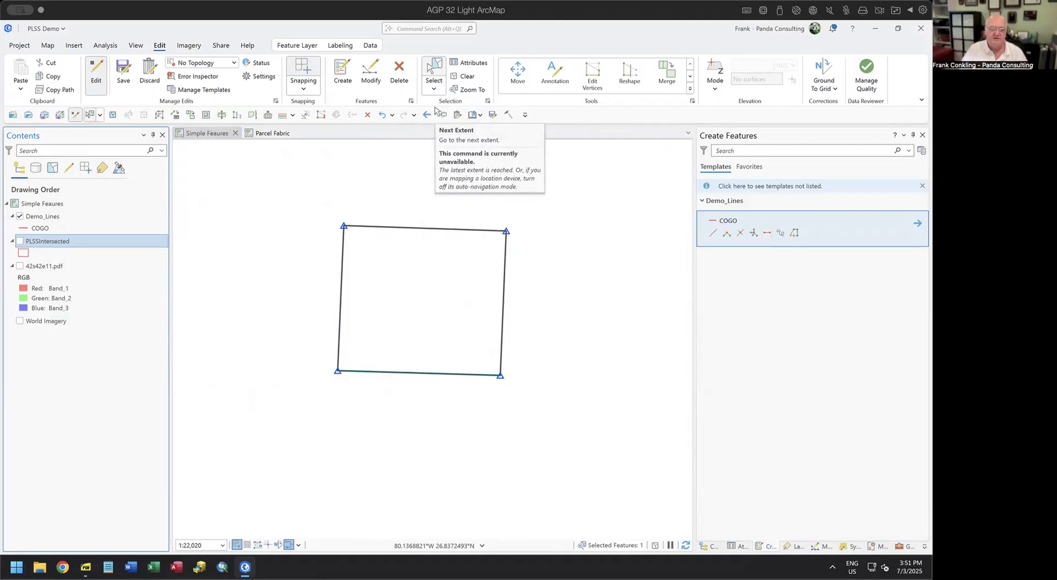
drag(413, 190, 419, 411)
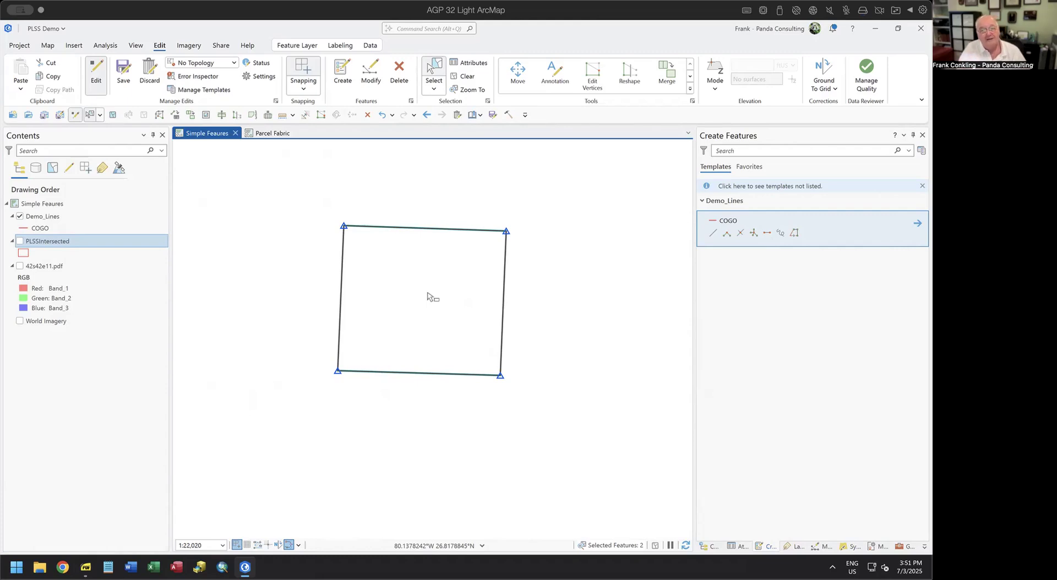
Draw two-point COGO lines joining the top-bottom and right-left edge midpoints.
click(766, 233)
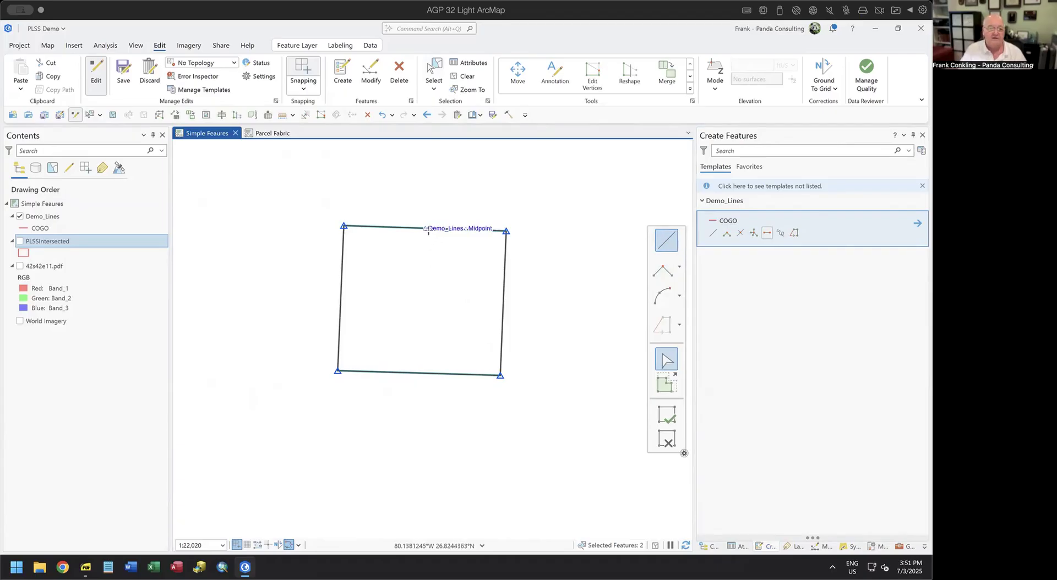
click(425, 228)
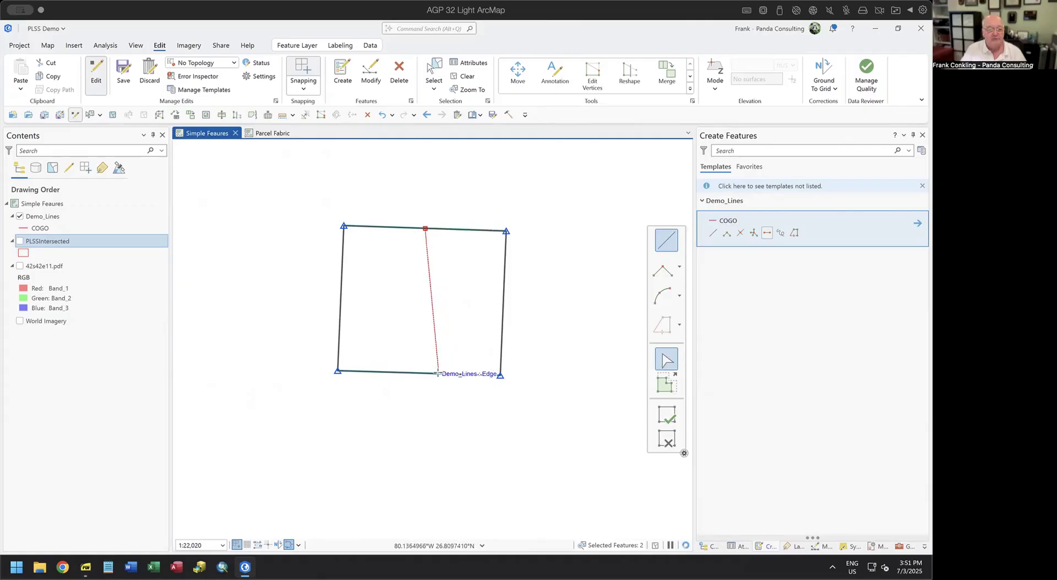
click(419, 373)
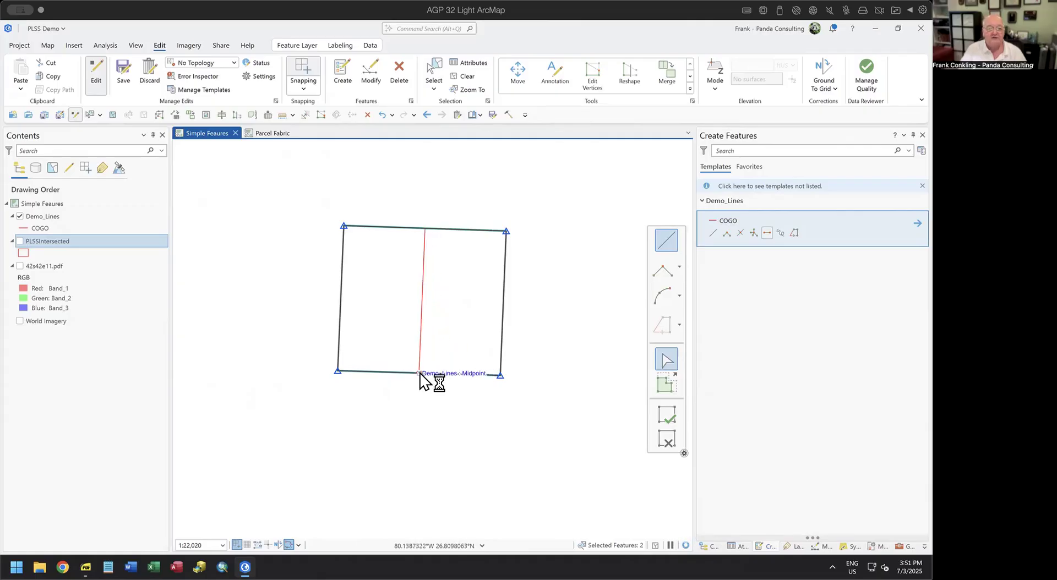
click(665, 440)
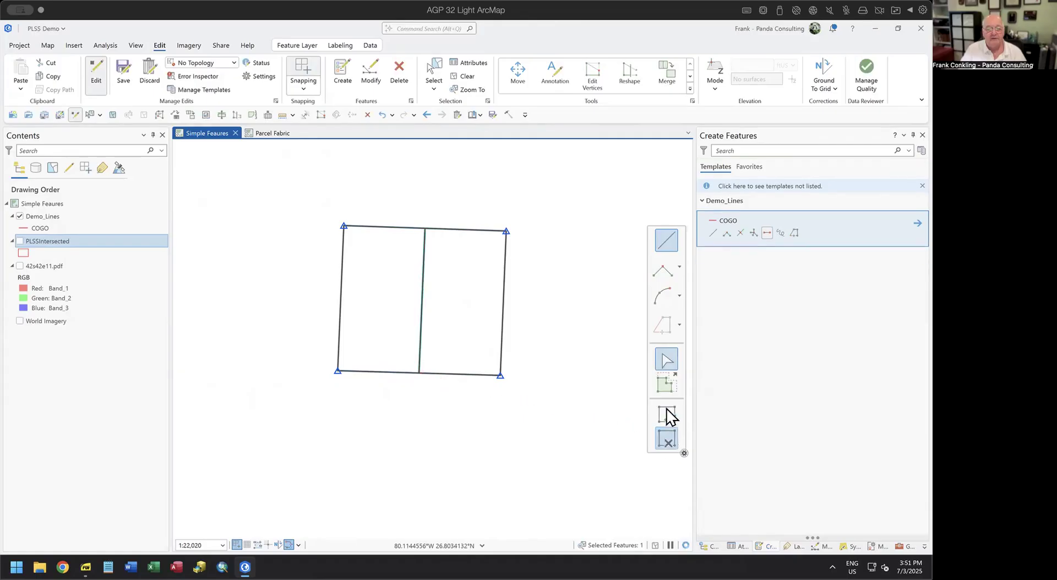
click(498, 302)
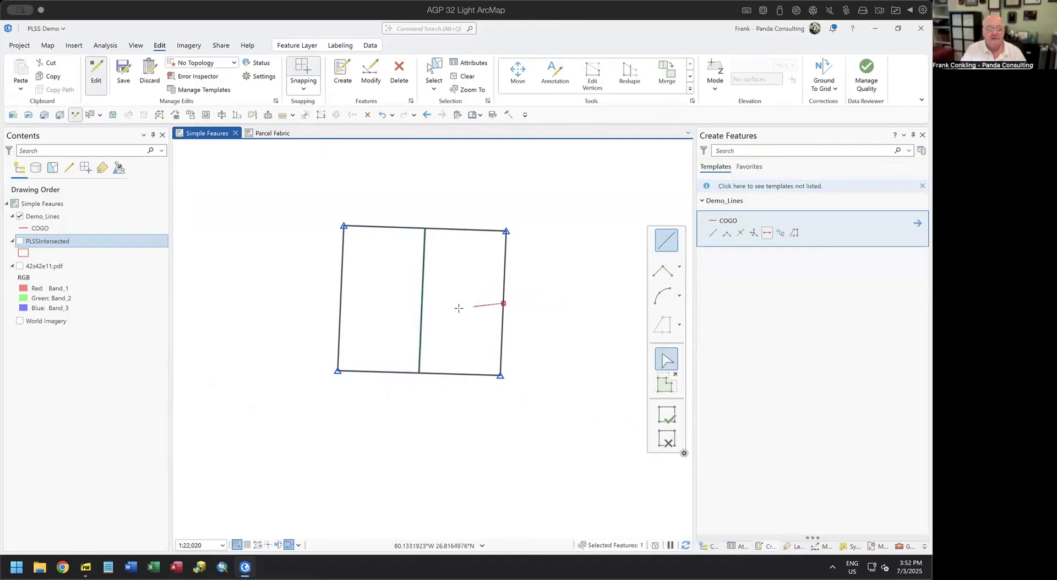
click(339, 297)
click(671, 437)
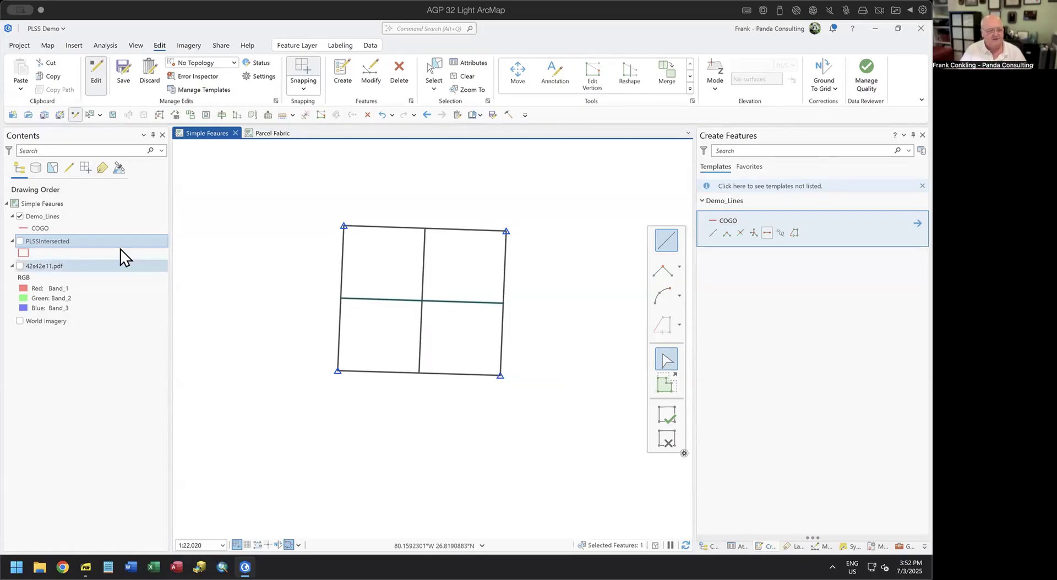
Show the PLSSIntersected section grid and briefly view the scanned plat 42s42e11.pdf before hiding it.
click(21, 242)
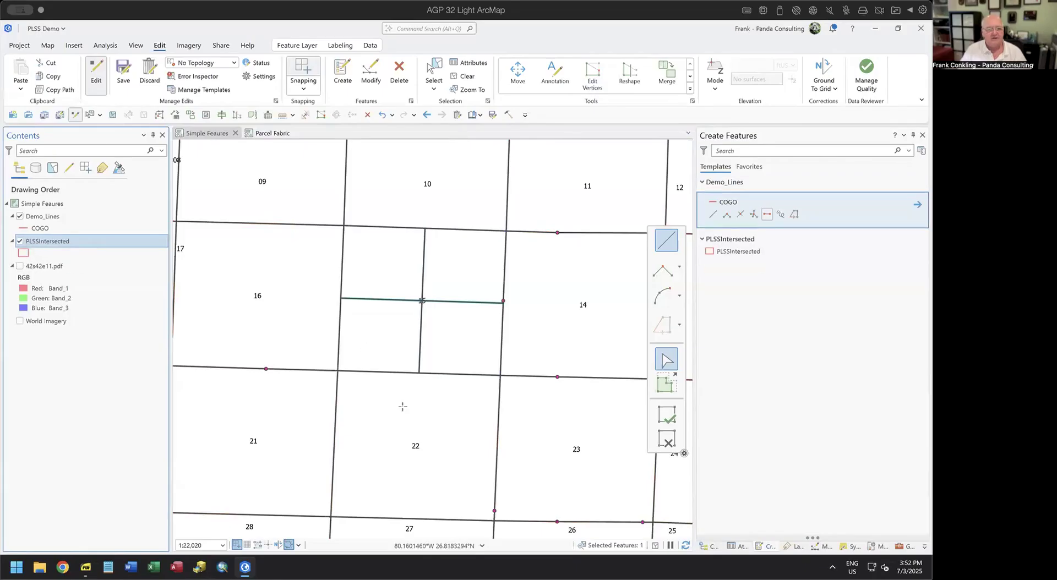
scroll(503, 302, up, 3)
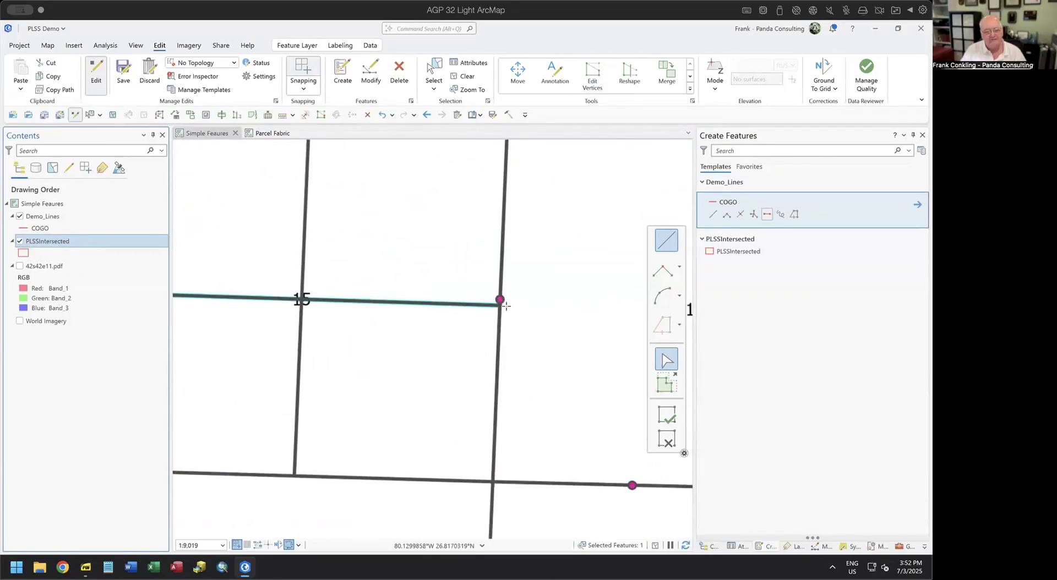
scroll(501, 302, up, 2)
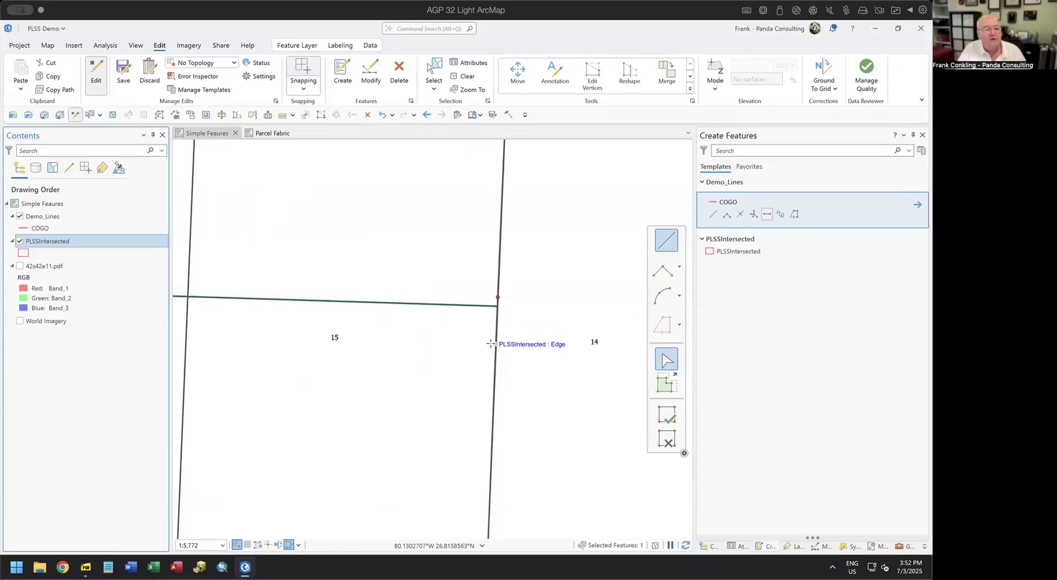
click(19, 267)
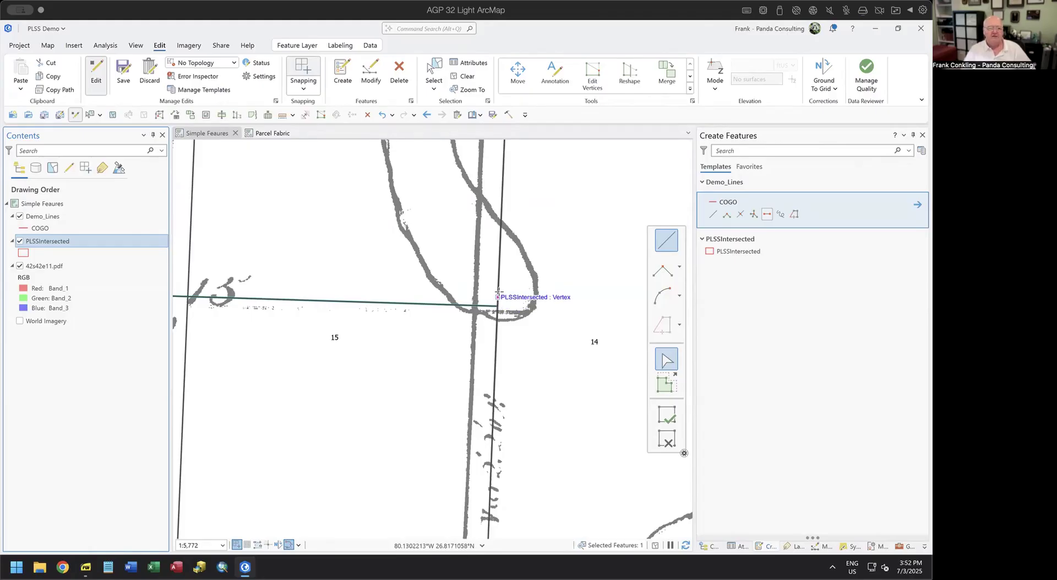
scroll(498, 292, down, 2)
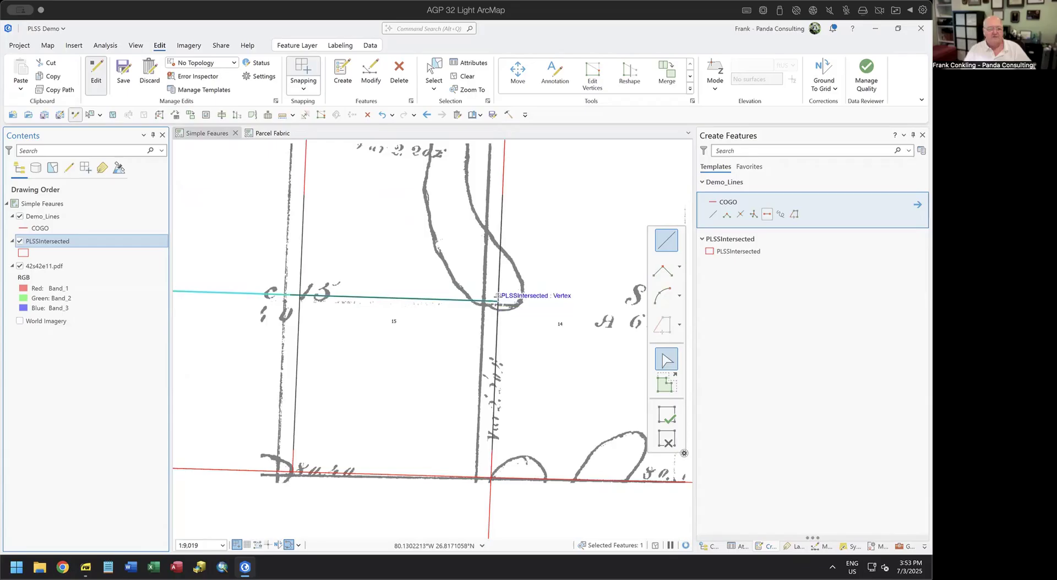
scroll(497, 295, down, 2)
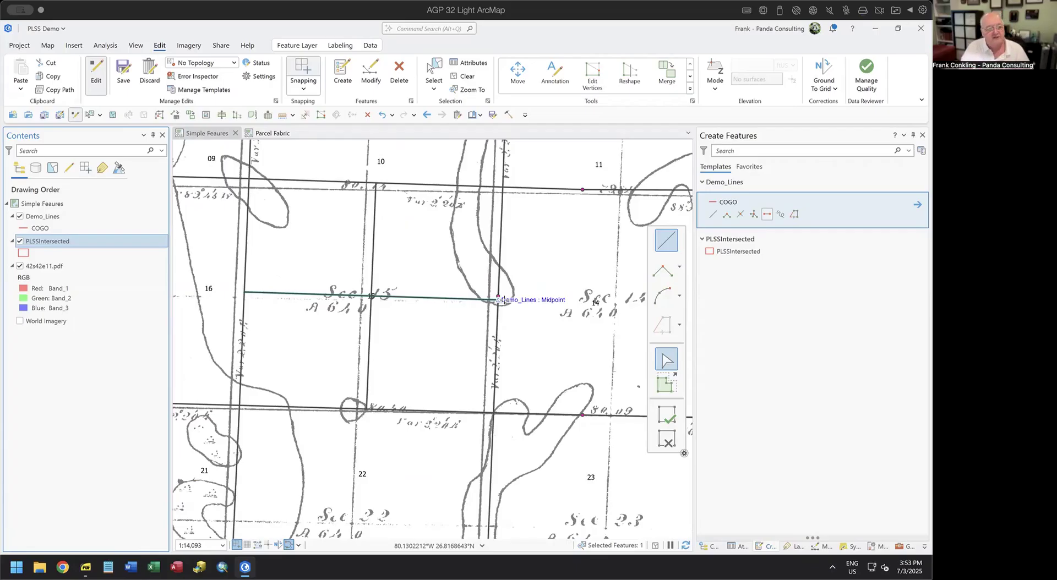
click(19, 267)
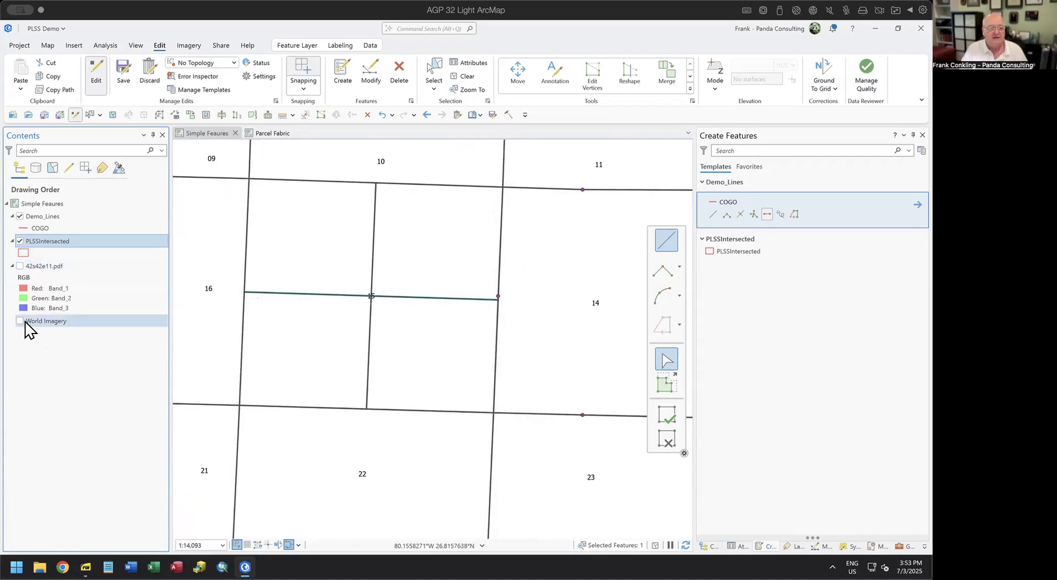
Turn on World Imagery beneath the lines and zoom in on the east quarter-line endpoint.
click(20, 321)
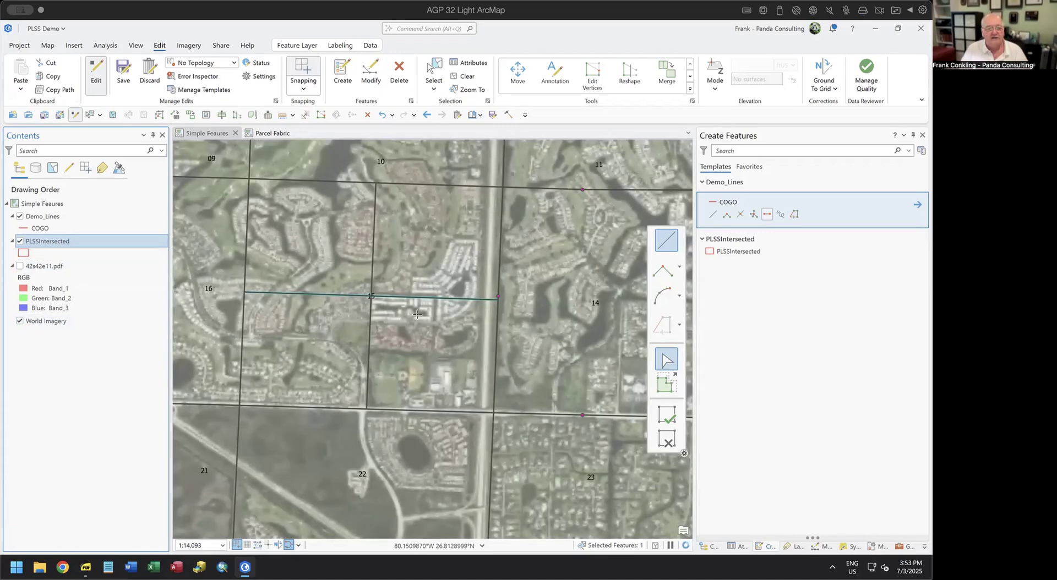
scroll(495, 298, up, 4)
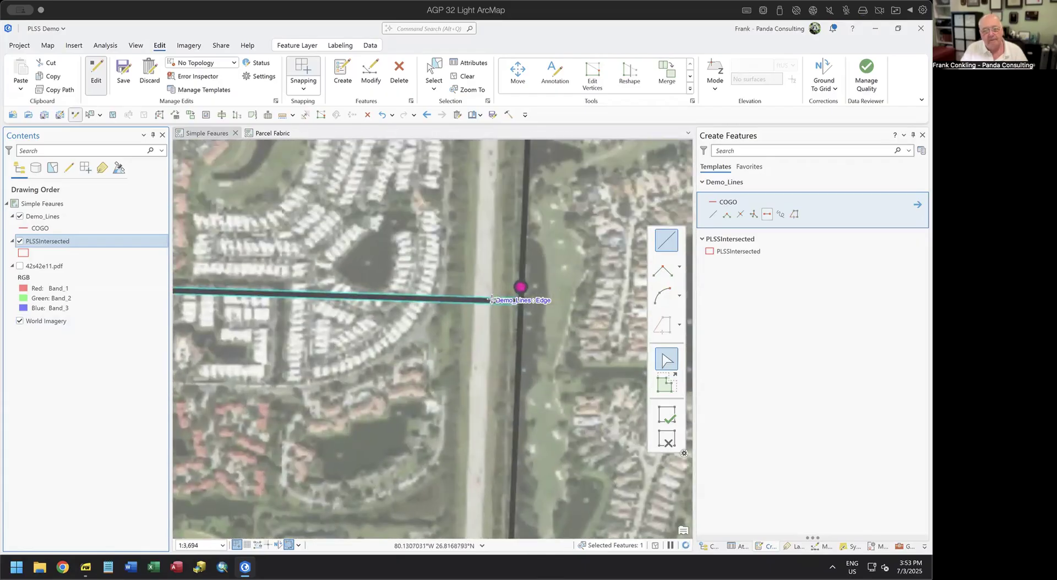
scroll(495, 295, up, 6)
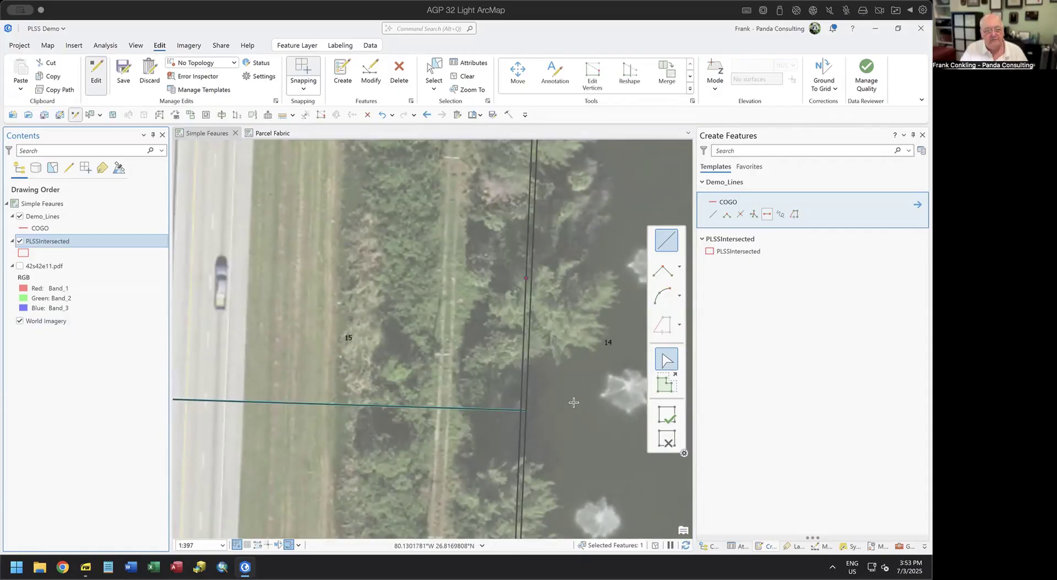
scroll(520, 274, down, 5)
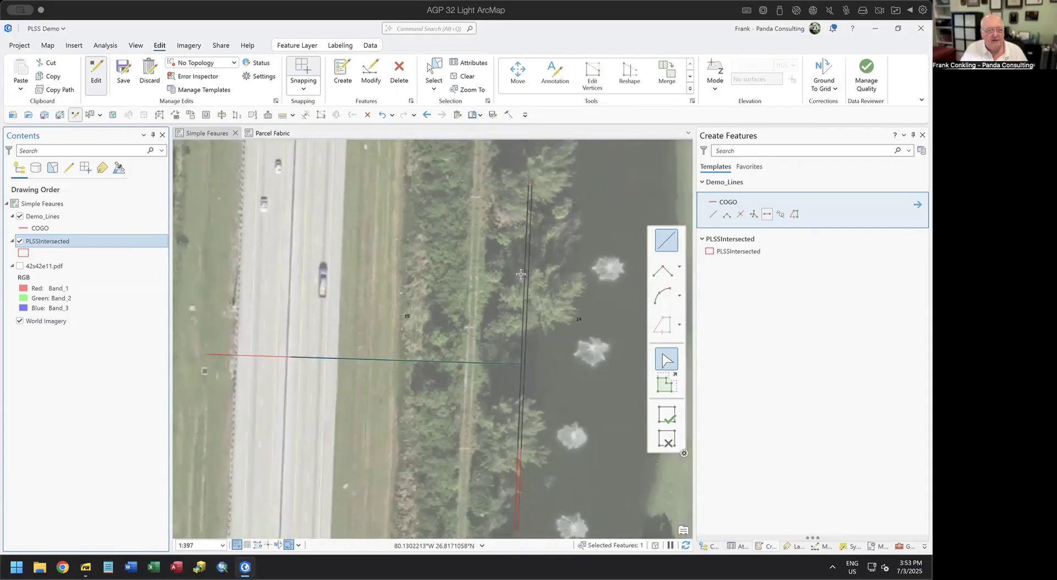
scroll(520, 274, down, 5)
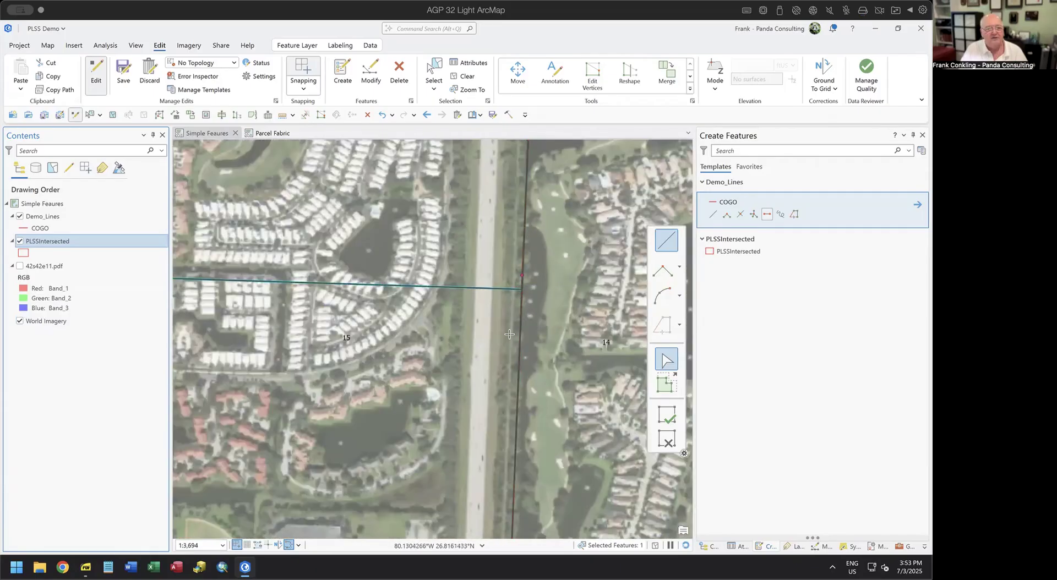
Zoom out and pan across the PLSS grid, then zoom back in centred on Section 29.
scroll(508, 334, down, 2)
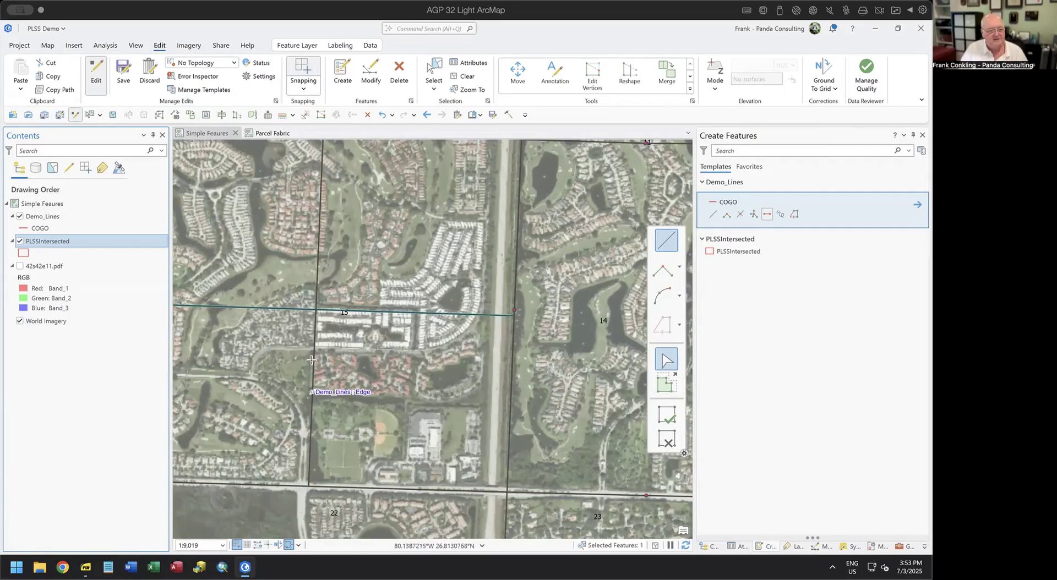
scroll(350, 381, down, 1)
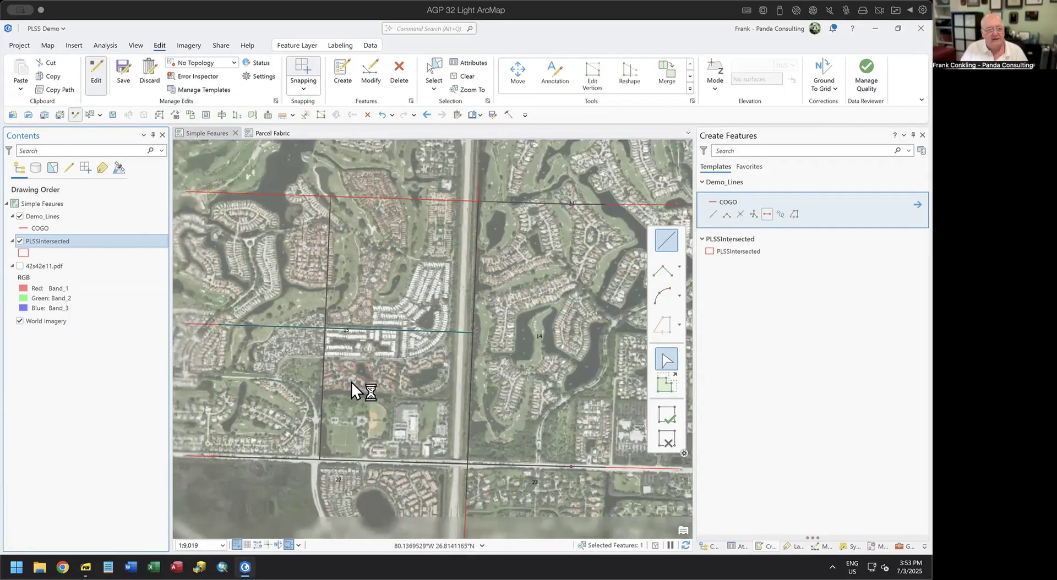
drag(351, 381, 376, 353)
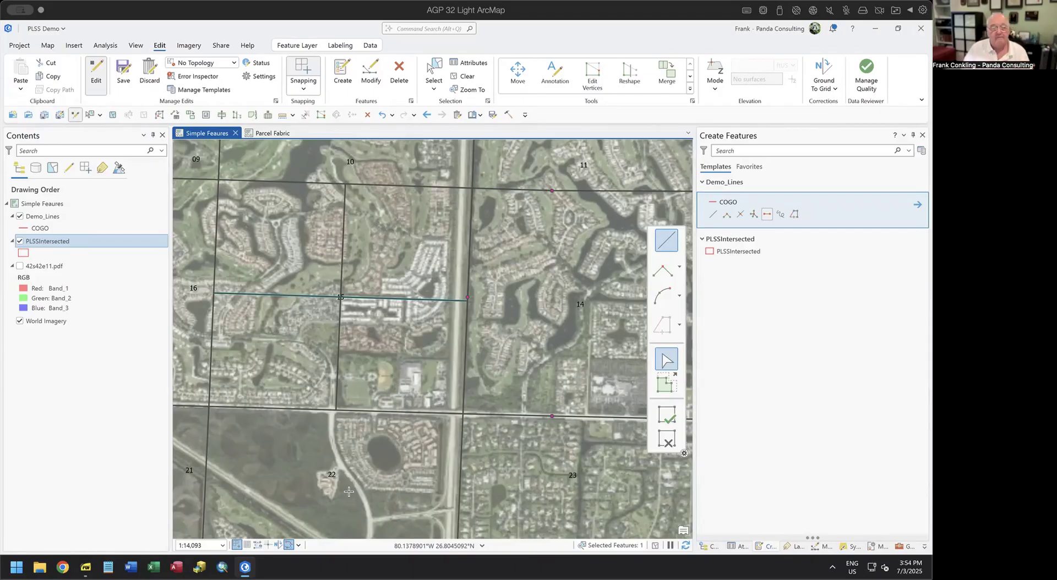
scroll(254, 293, down, 4)
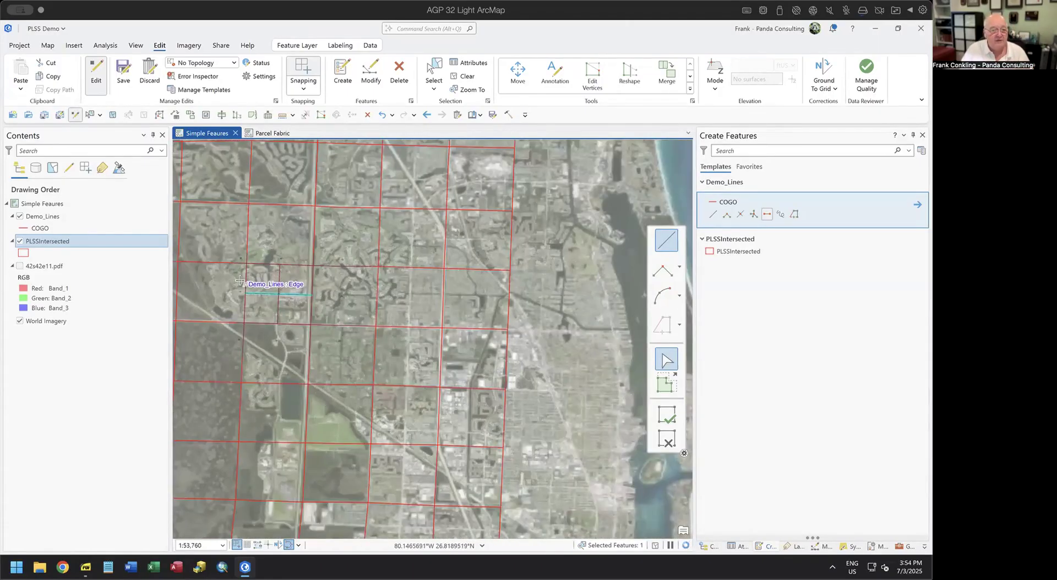
drag(220, 402, 434, 248)
scroll(365, 290, up, 2)
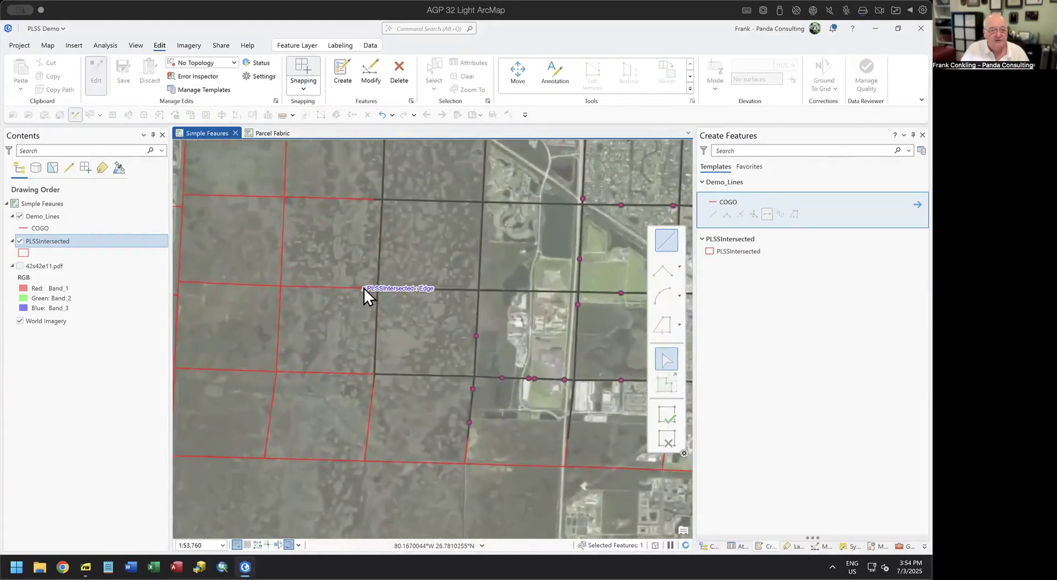
scroll(364, 288, up, 4)
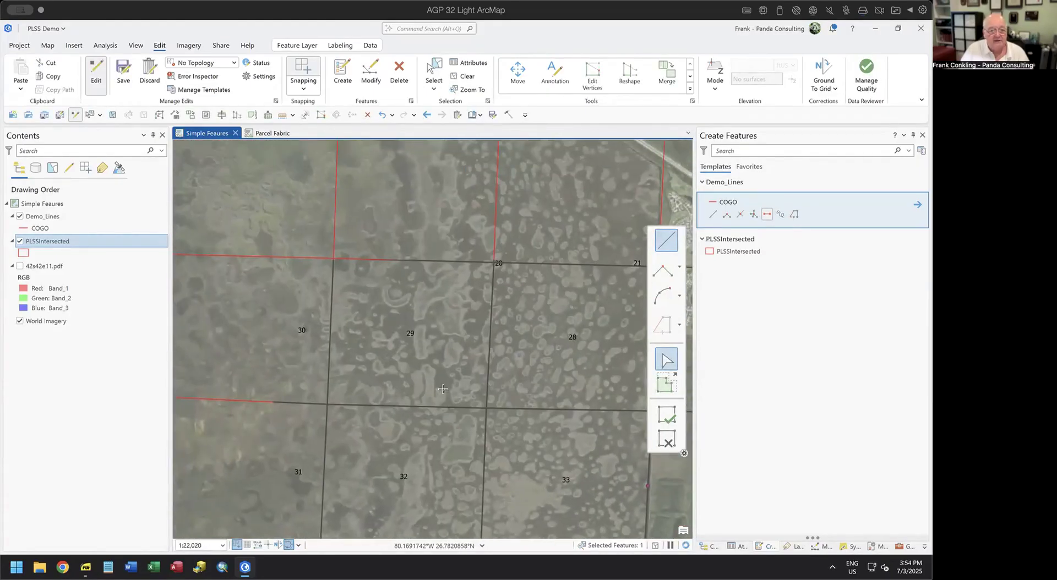
scroll(421, 356, up, 2)
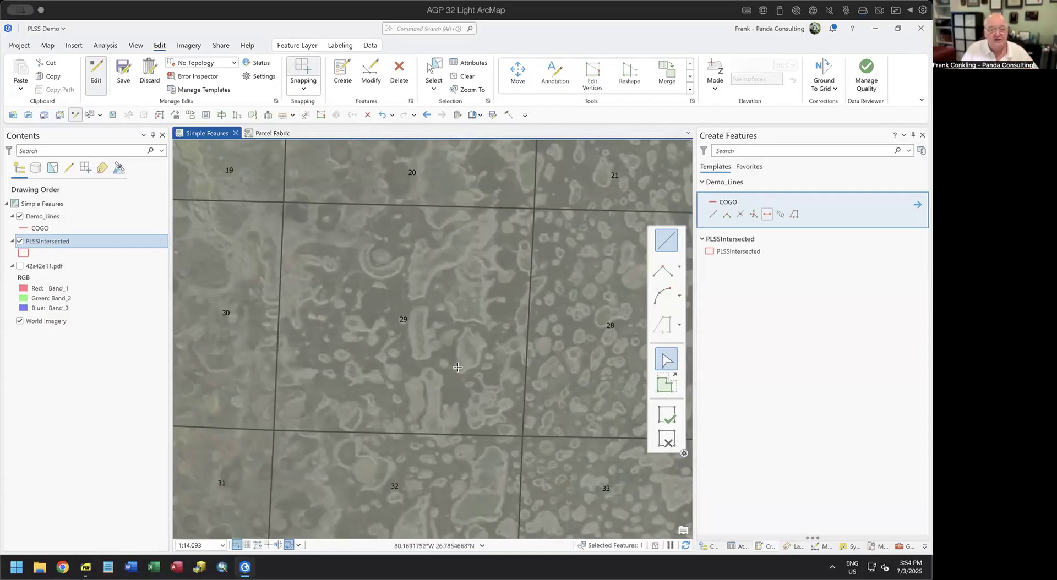
Pick the COGO line template and set it to draw straight two-point line segments.
click(768, 212)
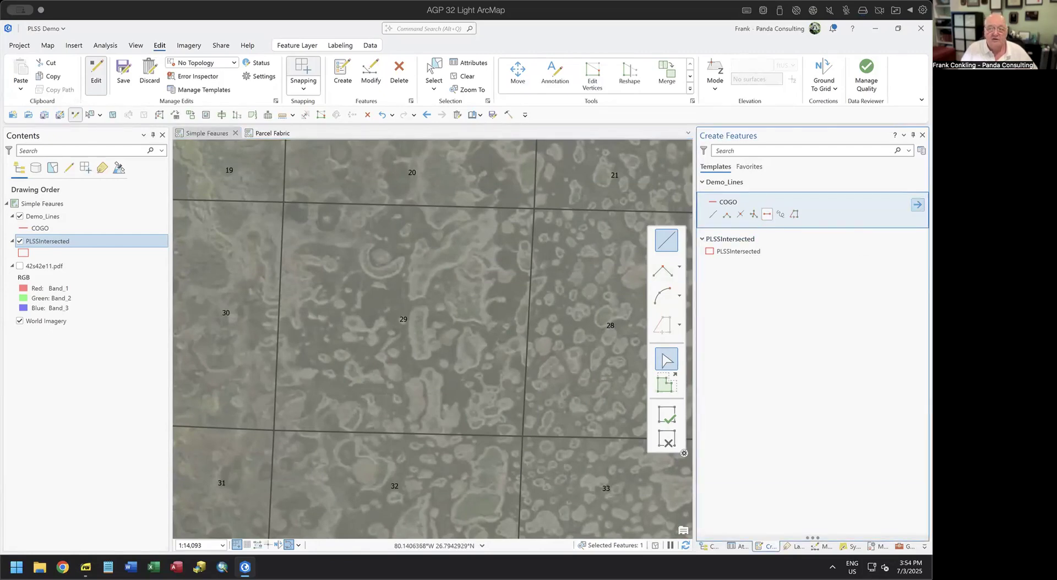
click(917, 204)
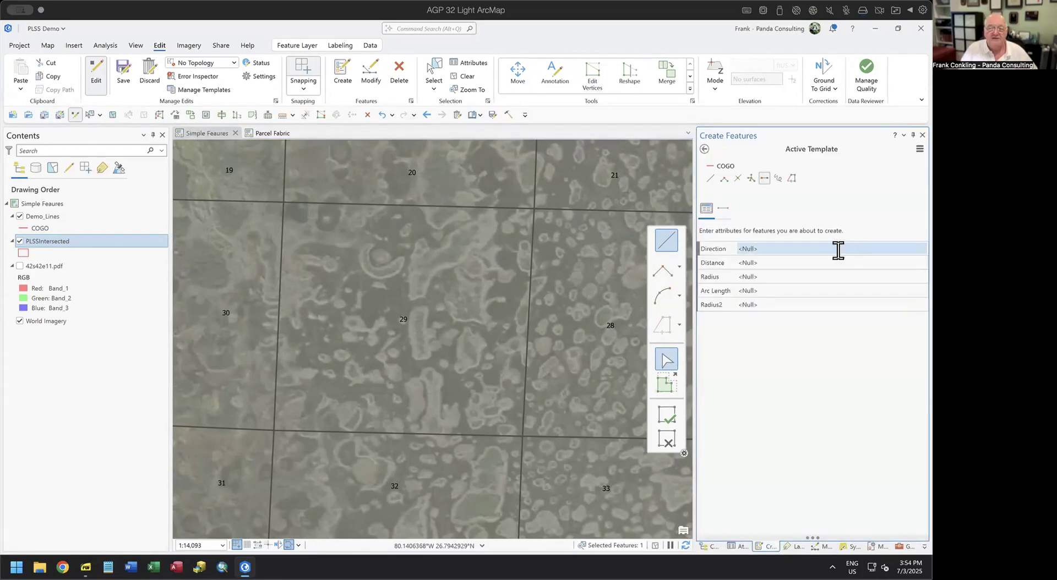
click(723, 209)
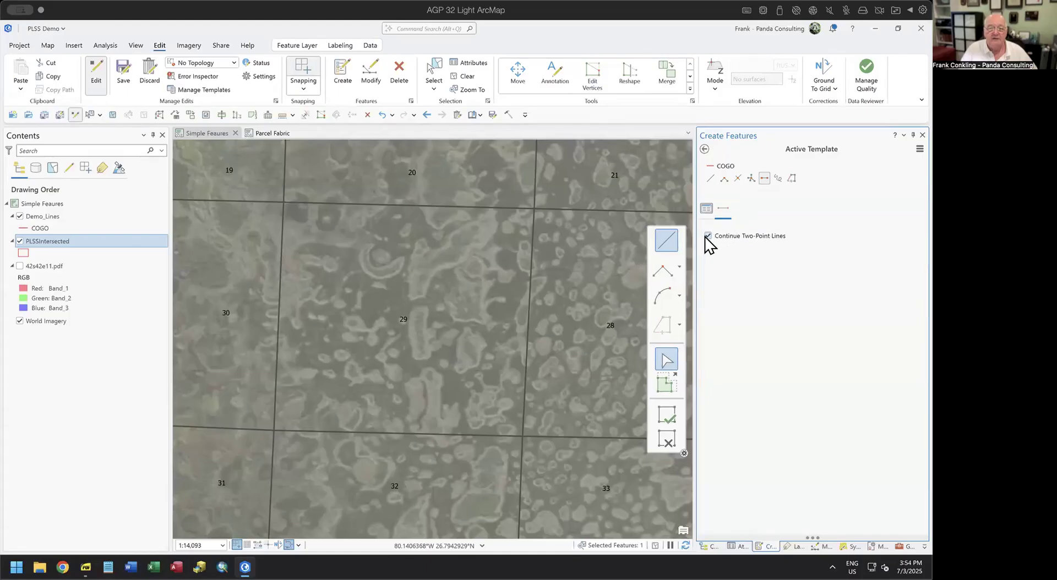
click(704, 149)
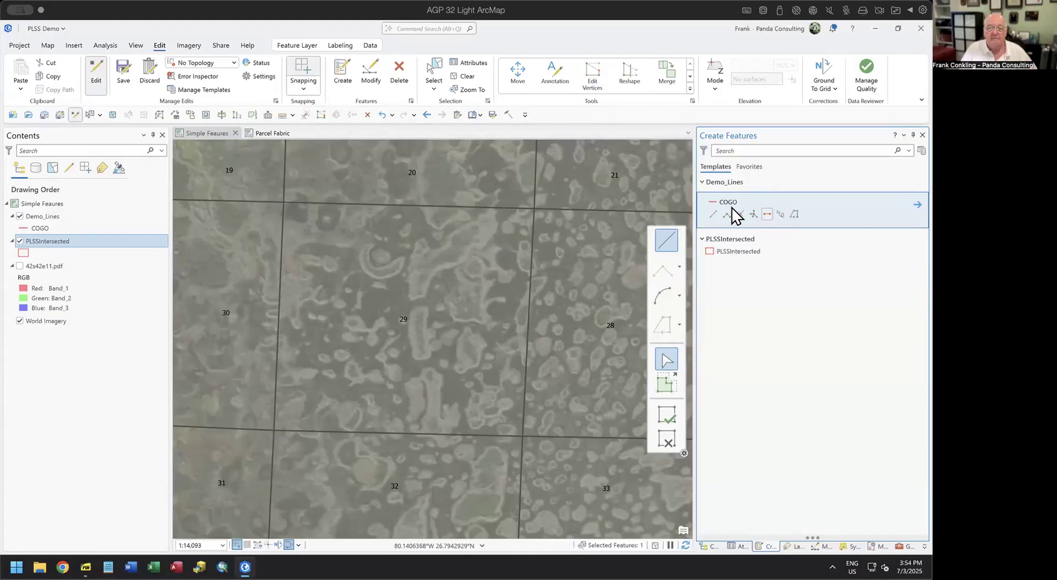
click(664, 245)
Trace section 29's west, north, east and south boundaries as lines snapped to its corners.
click(274, 430)
click(284, 200)
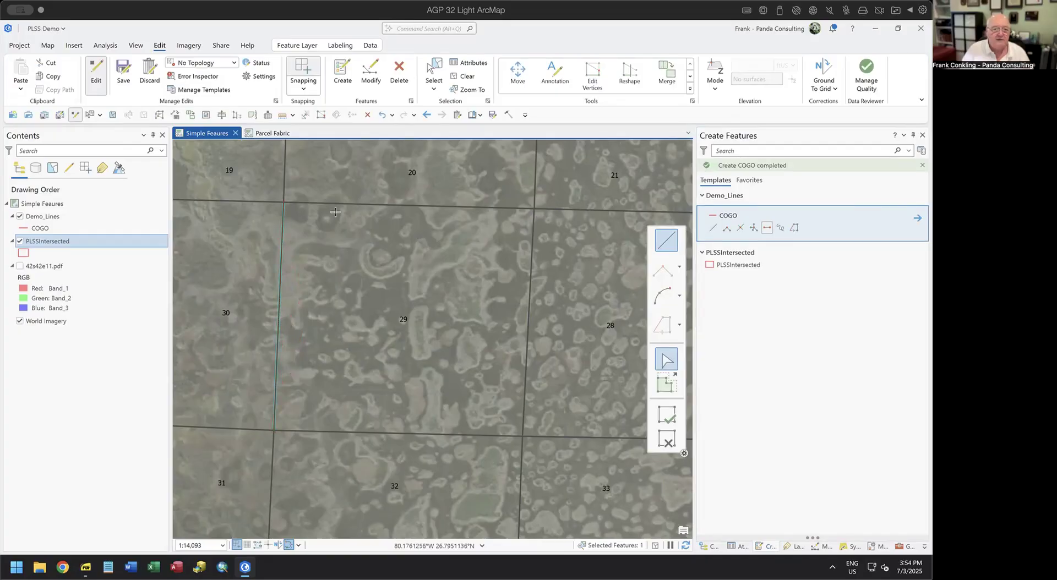
click(282, 202)
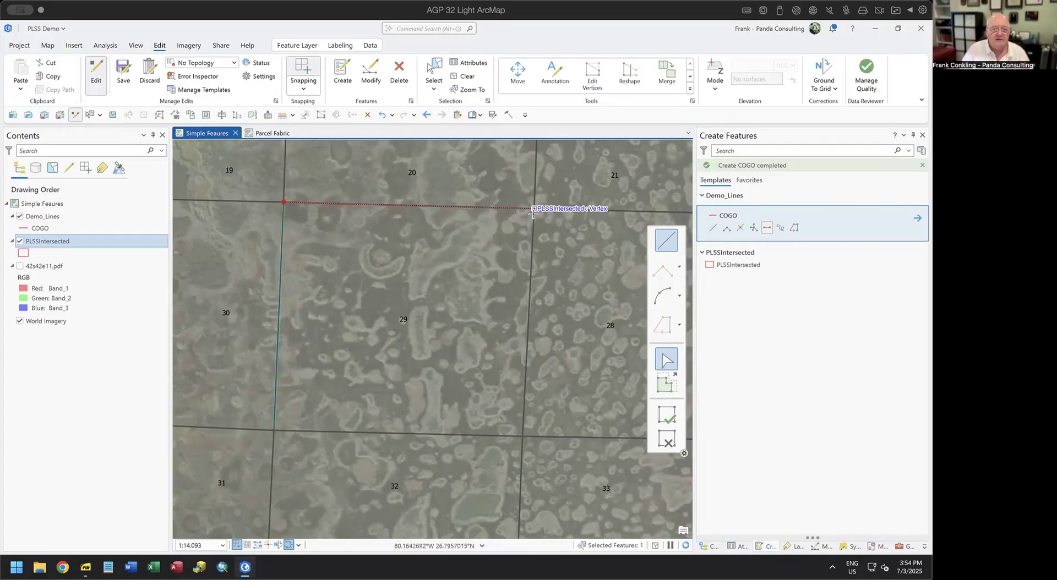
click(533, 216)
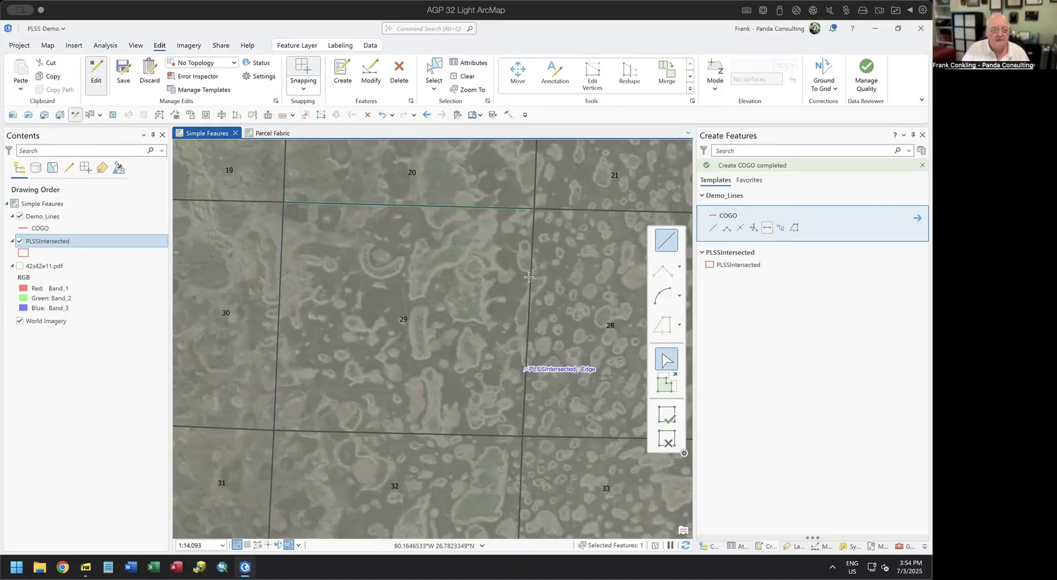
click(534, 208)
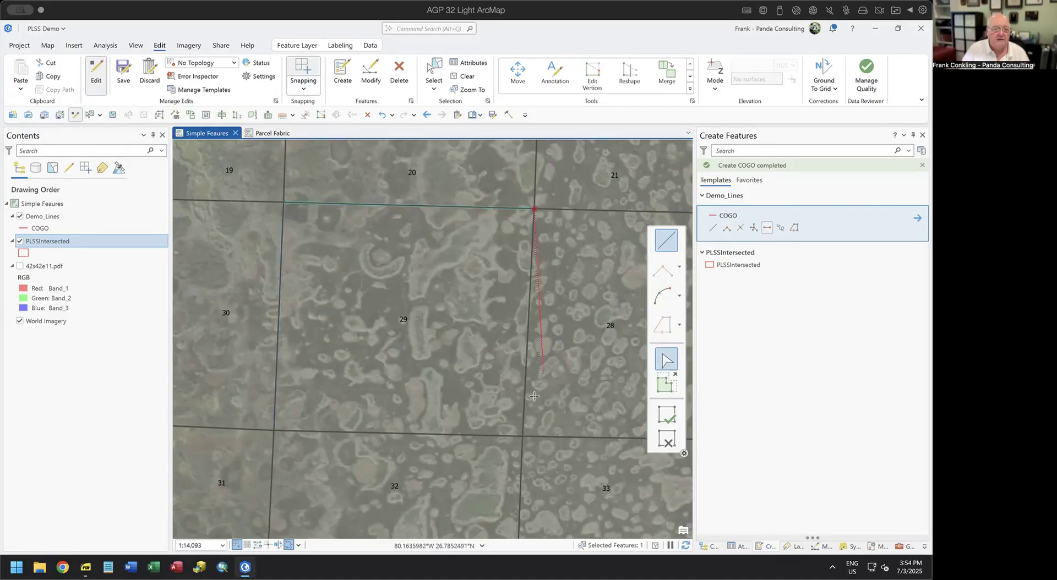
click(527, 439)
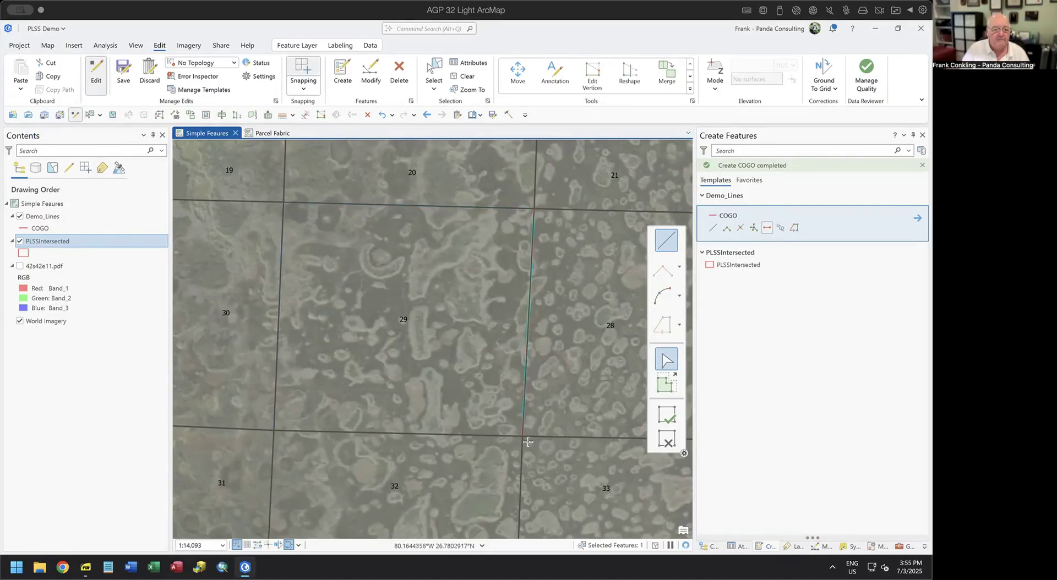
click(527, 438)
double_click(274, 434)
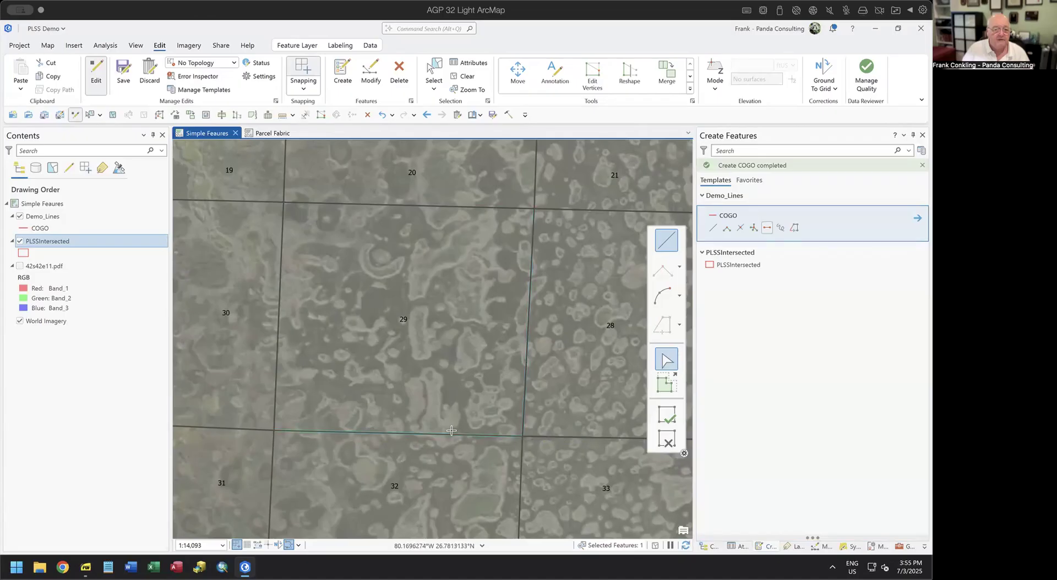
Hide PLSSIntersected and draw north-south and east-west midpoint lines quartering section 29.
click(20, 241)
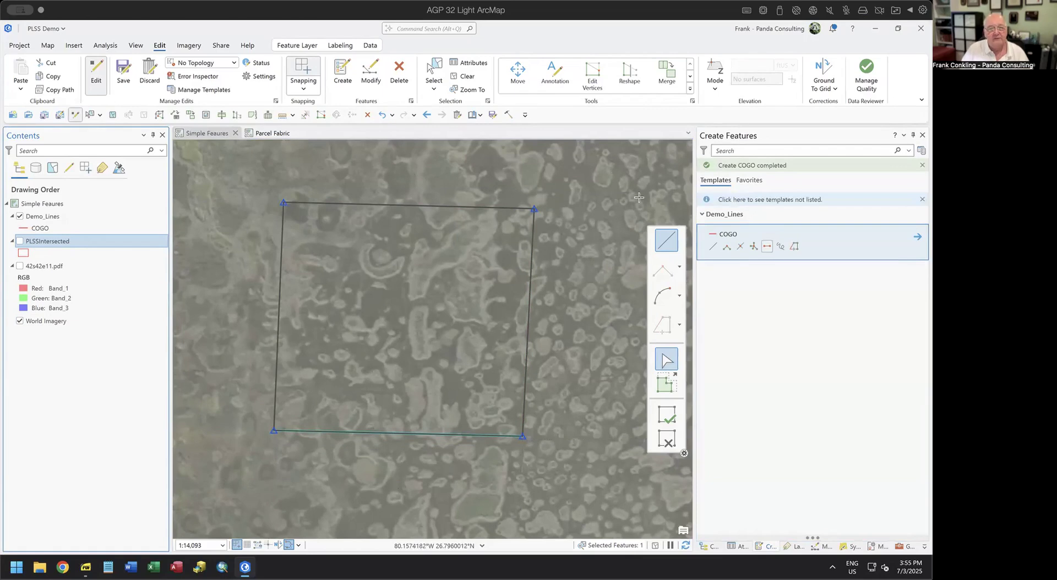
click(767, 246)
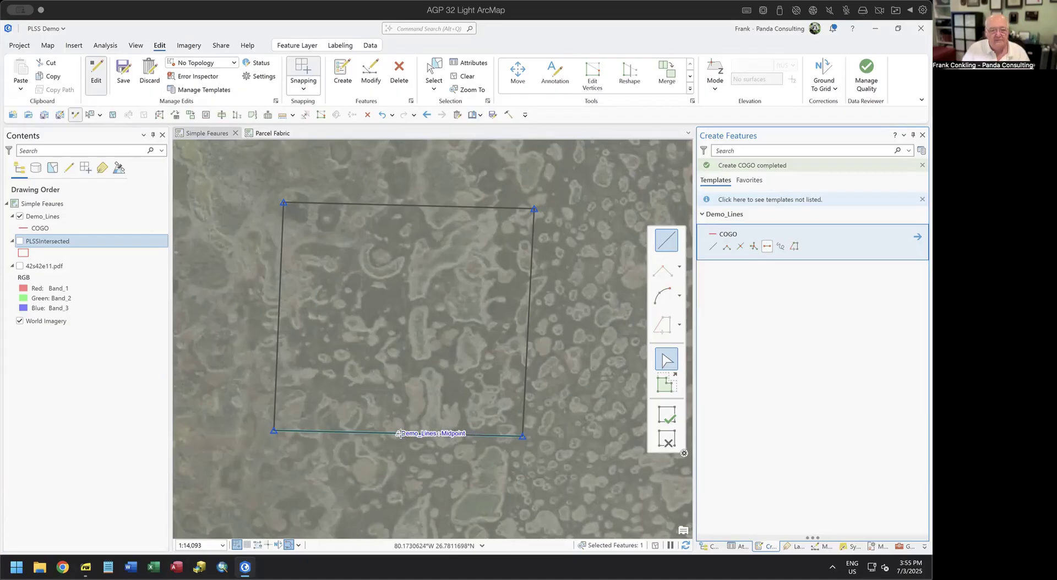
click(399, 433)
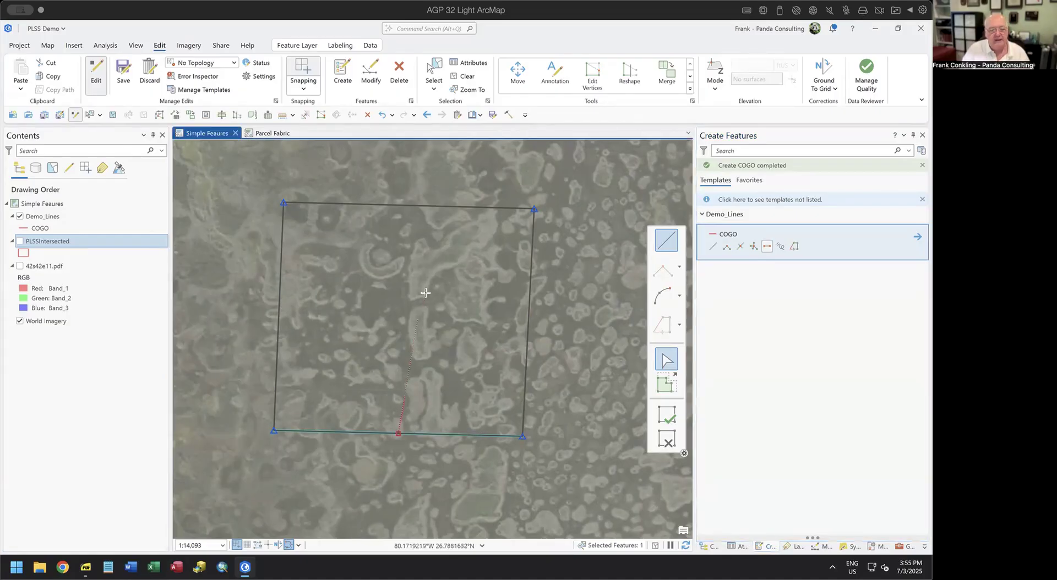
click(410, 204)
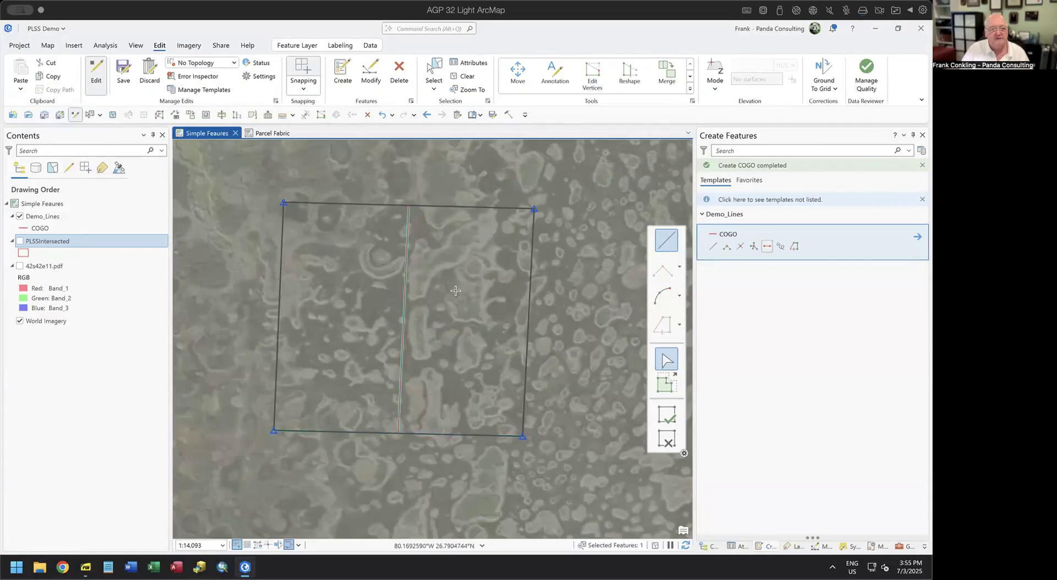
click(525, 325)
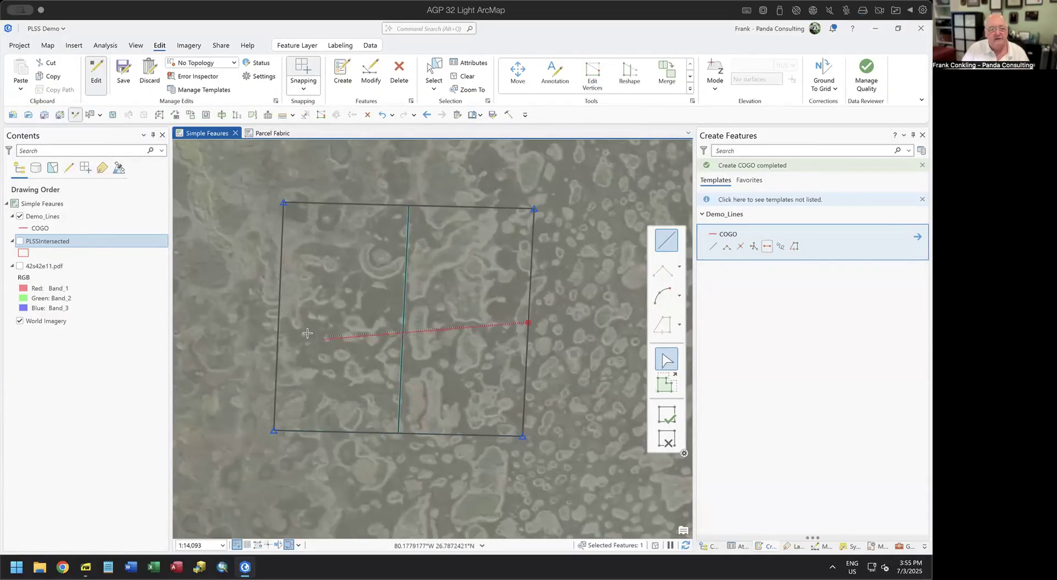
click(279, 318)
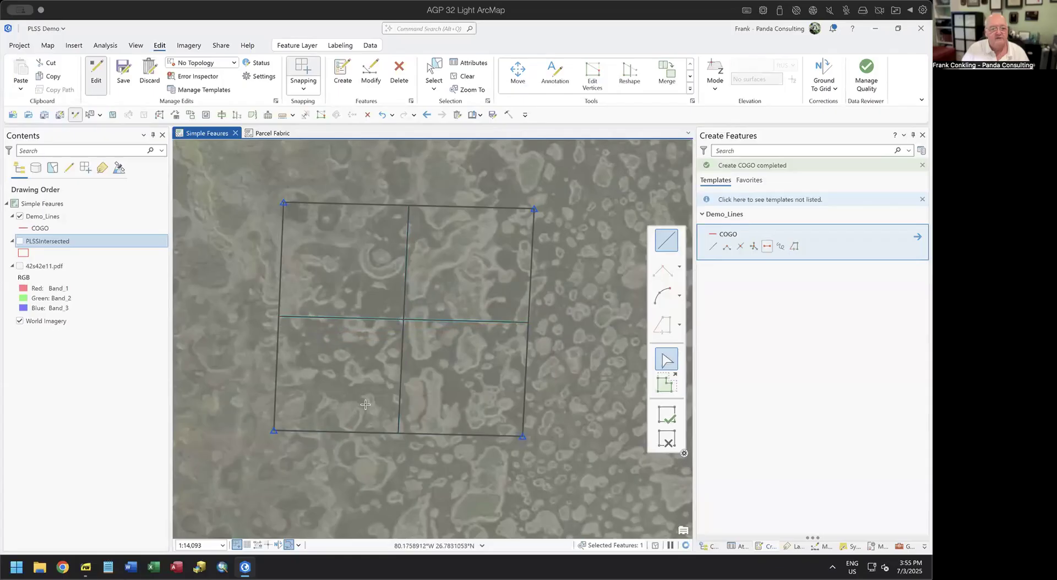
click(668, 440)
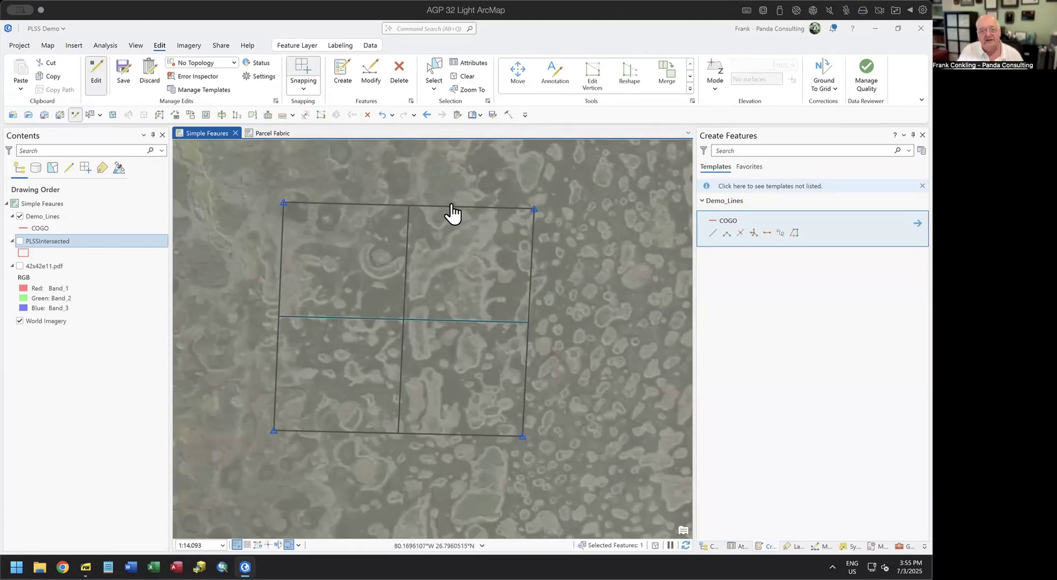
Select section 29's six COGO lines, Planarize them into 12 segments, and clear the selection.
click(434, 68)
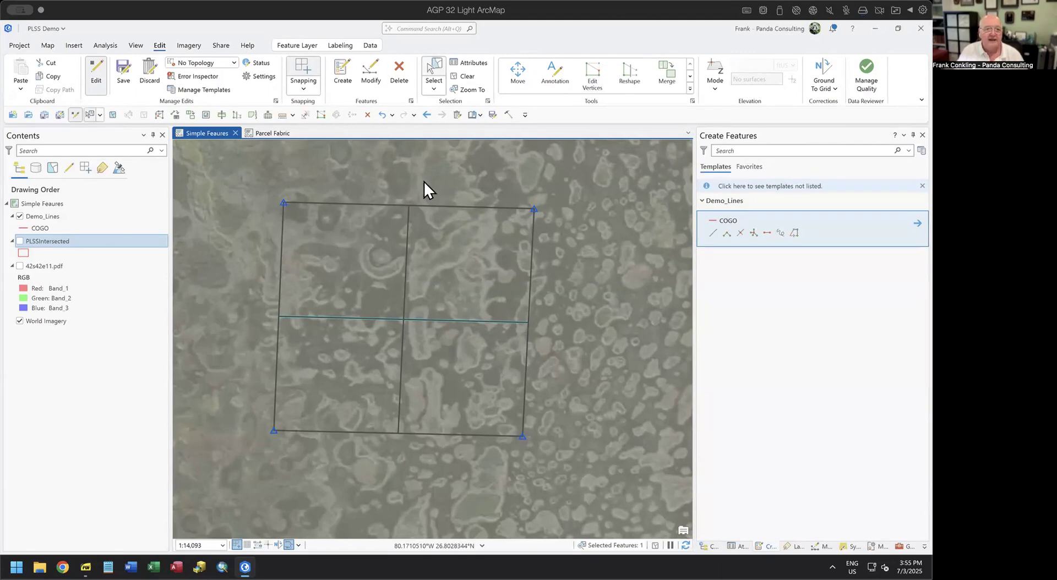
drag(426, 447, 426, 446)
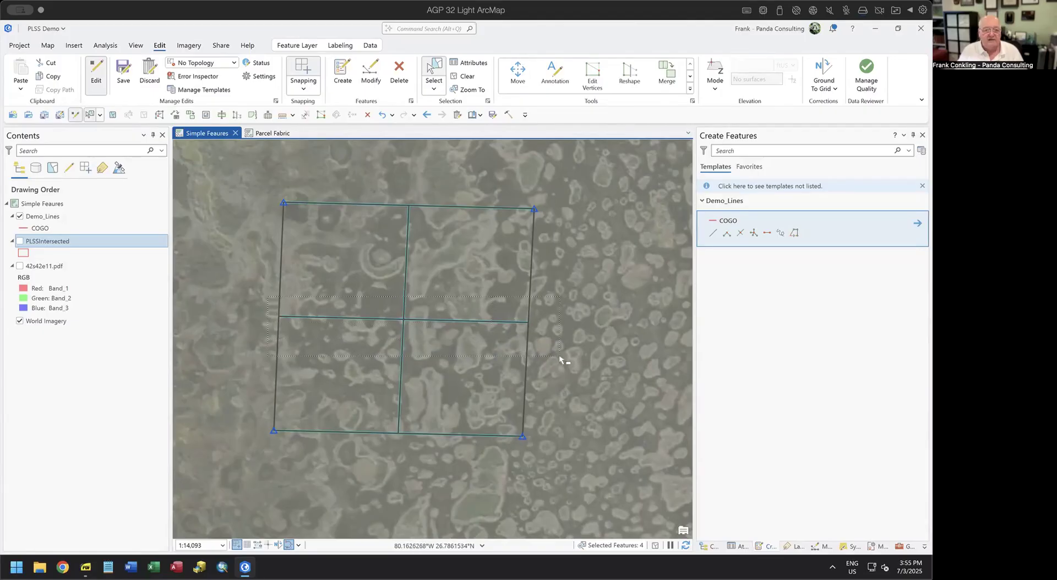
click(815, 547)
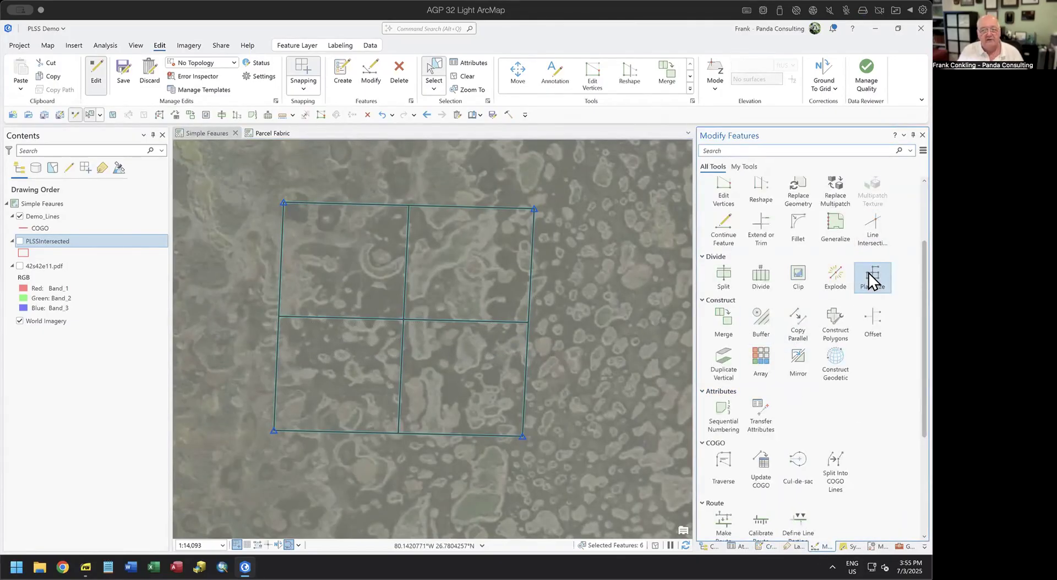
click(871, 277)
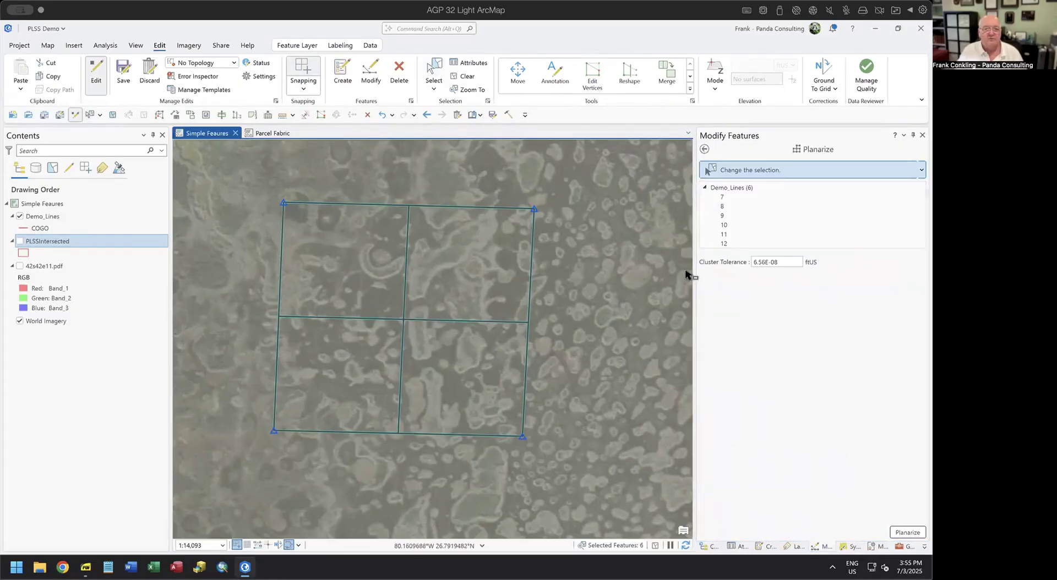
click(907, 532)
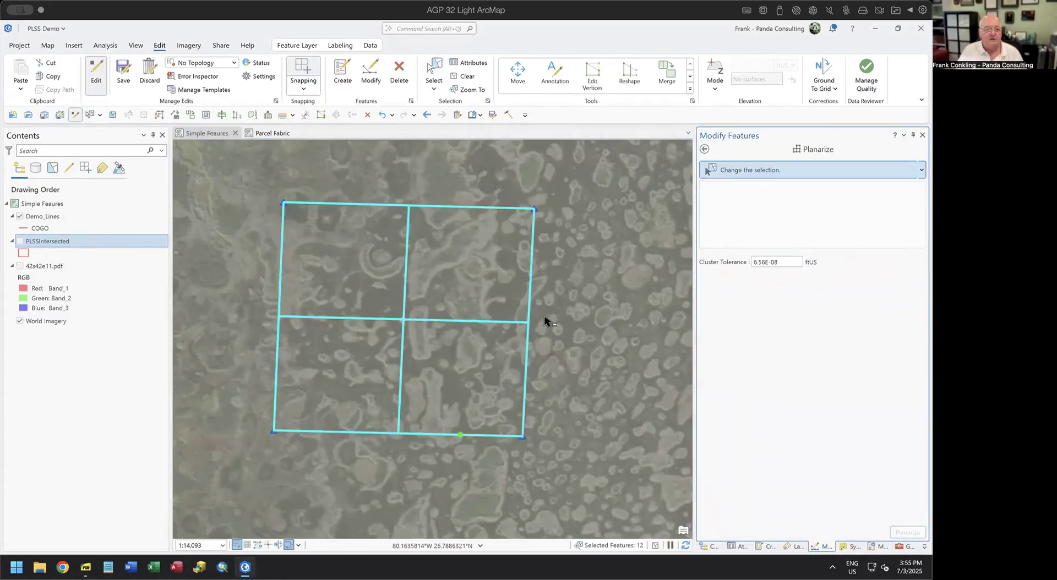
click(462, 75)
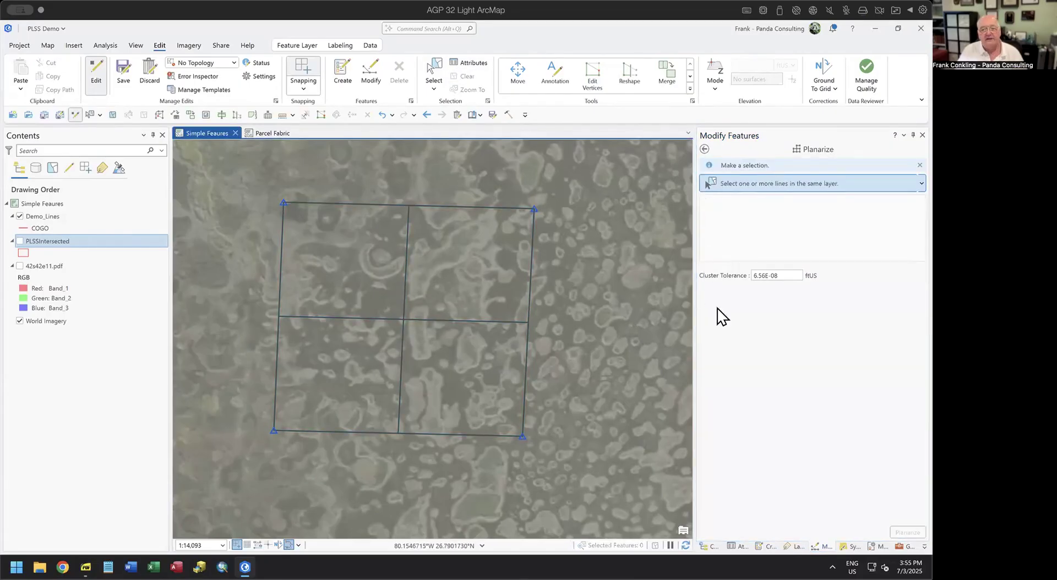
click(765, 547)
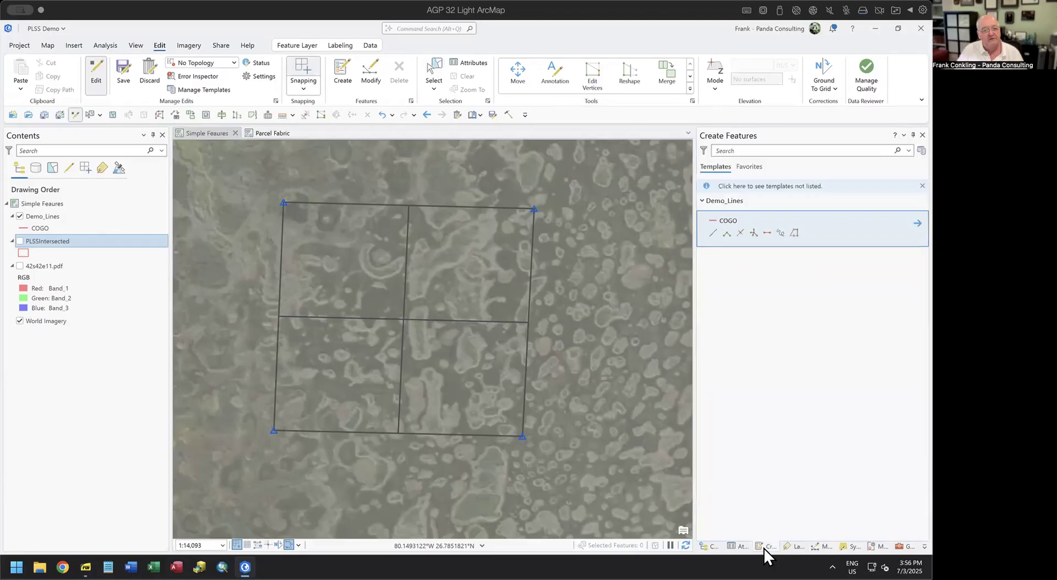
Draw east-west and north-south midpoint lines across the NE quarter, then bring up the PDF slides.
click(767, 233)
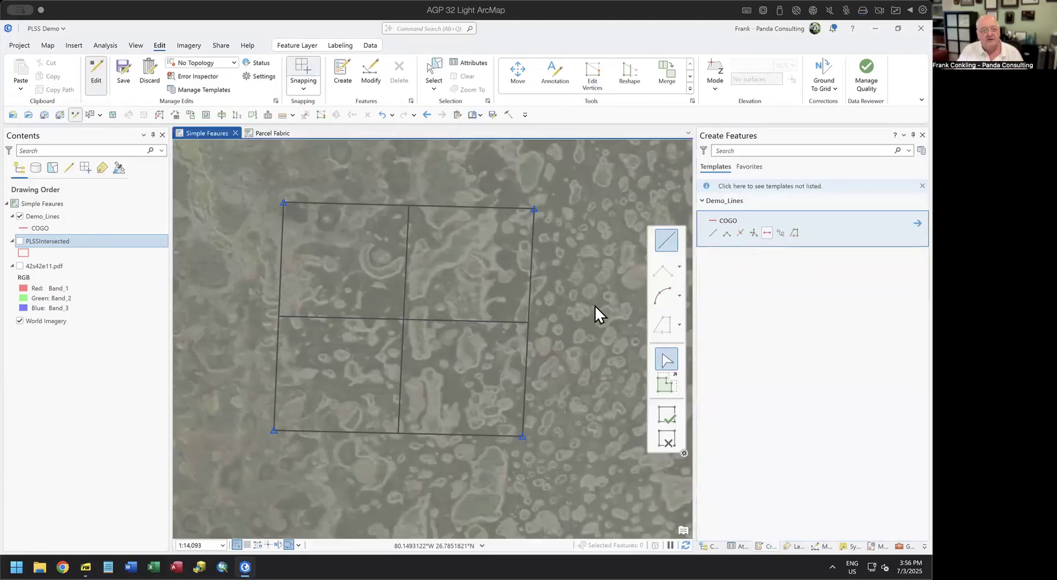
click(535, 260)
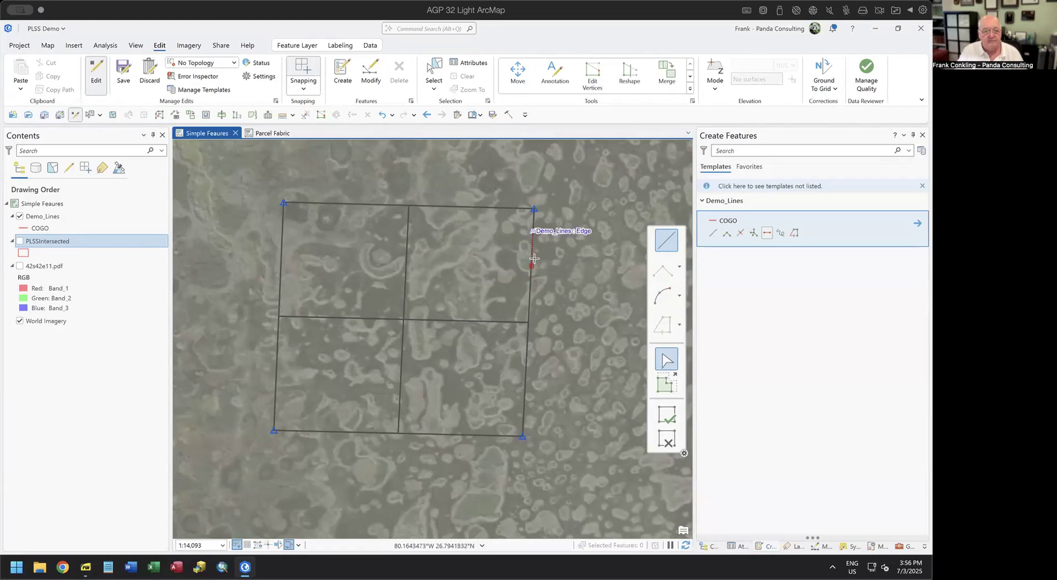
click(408, 263)
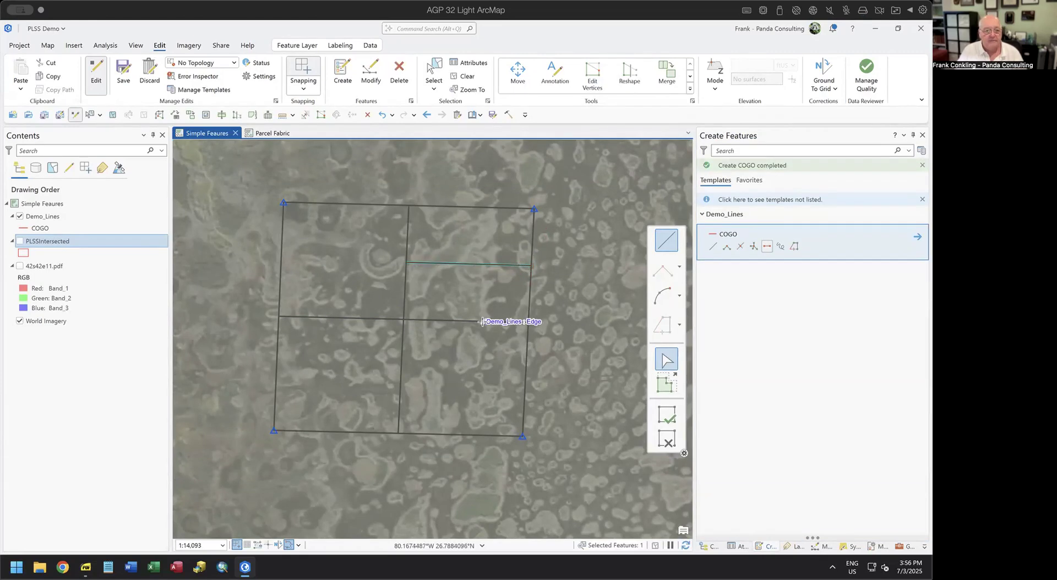
click(466, 320)
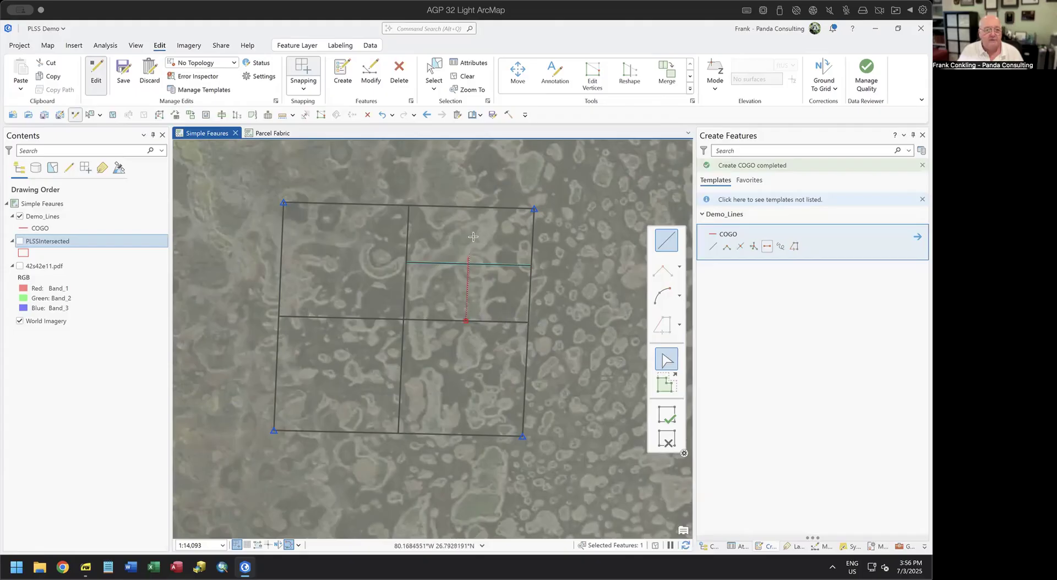
click(471, 207)
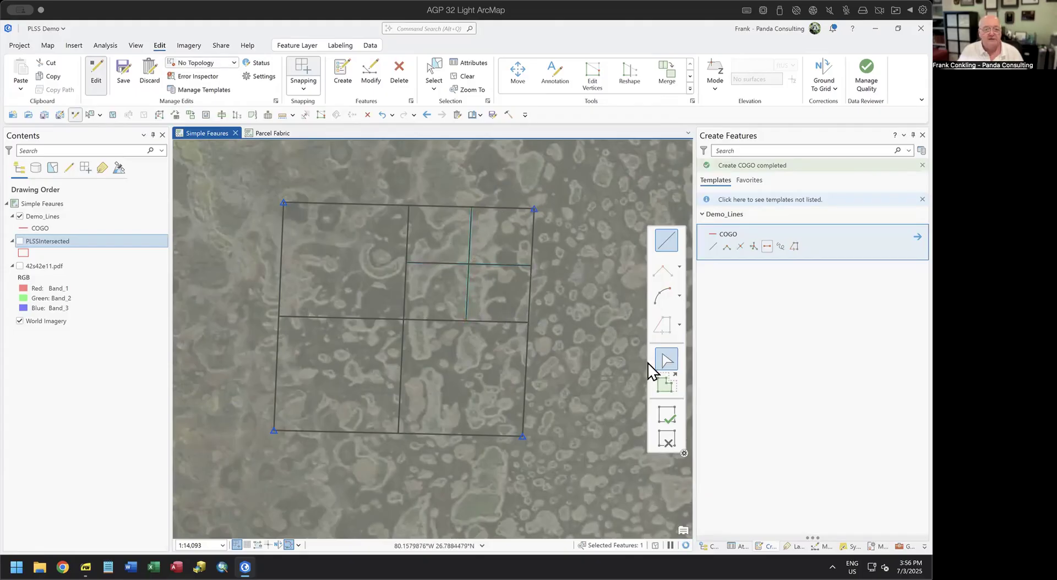
click(667, 440)
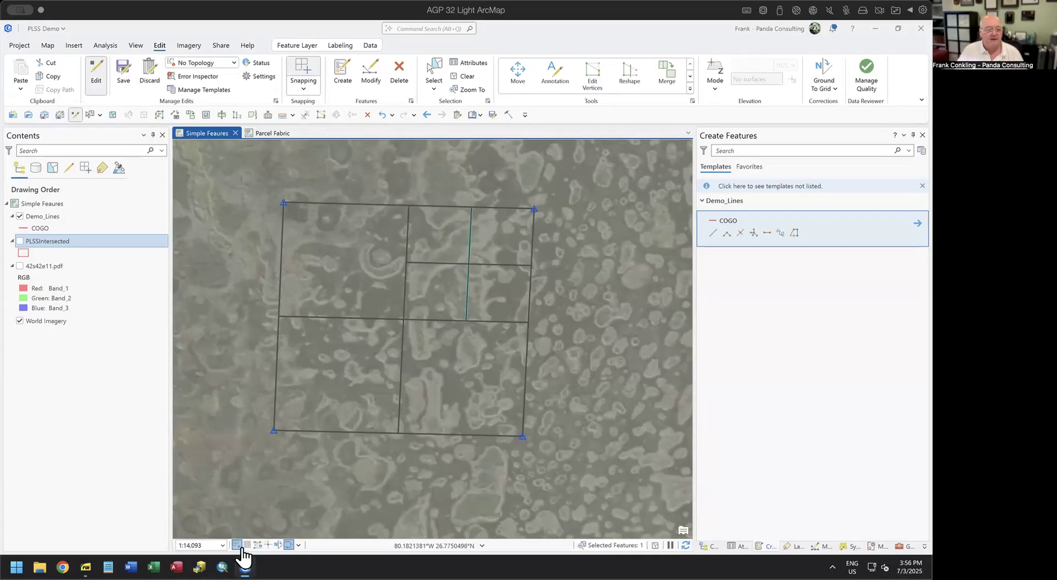
click(87, 545)
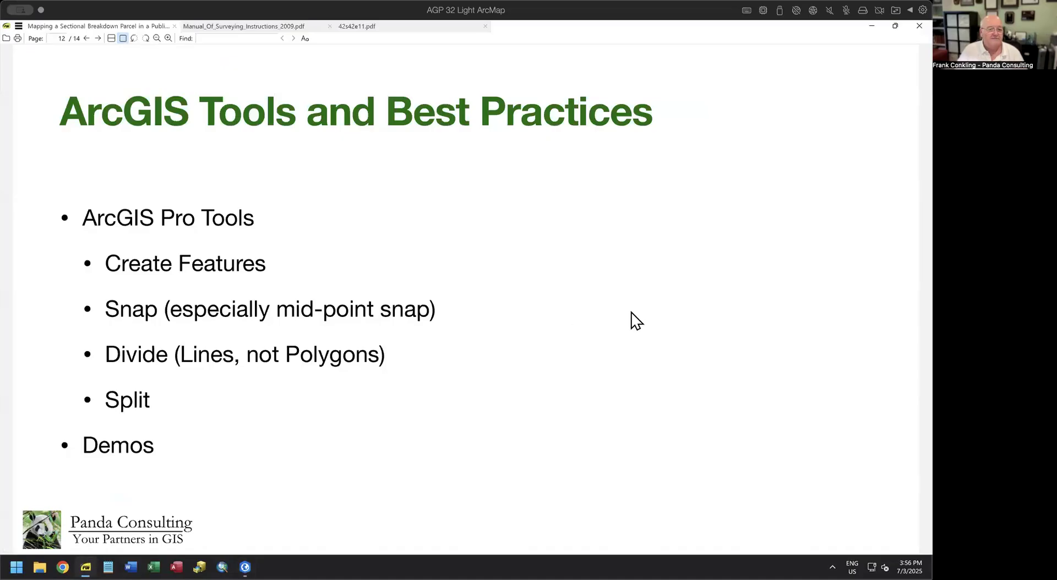